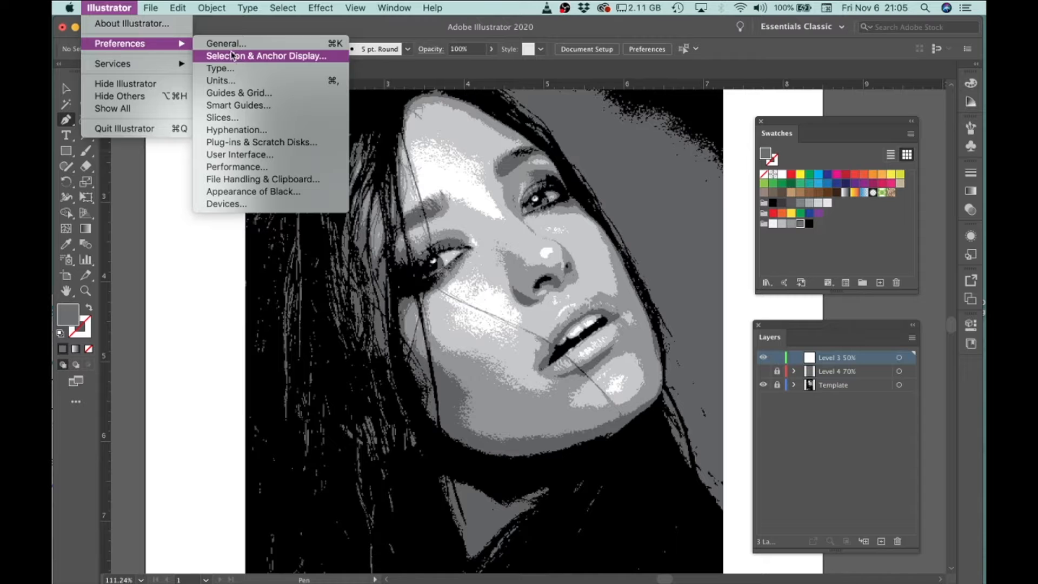
# Step: Enable precise cursors in the general preferences and apply the change
pyautogui.click(230, 43)
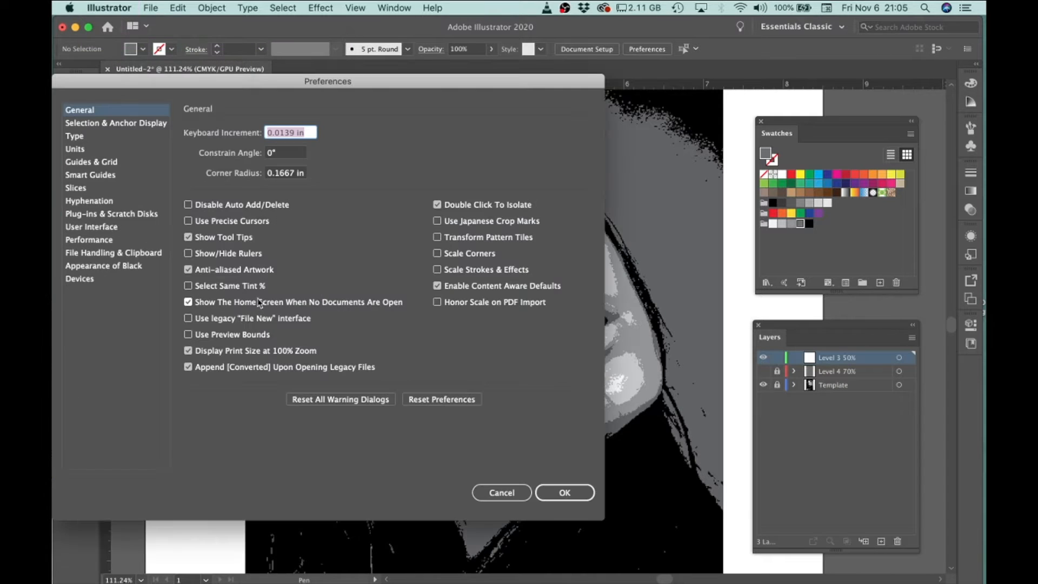
pyautogui.click(189, 221)
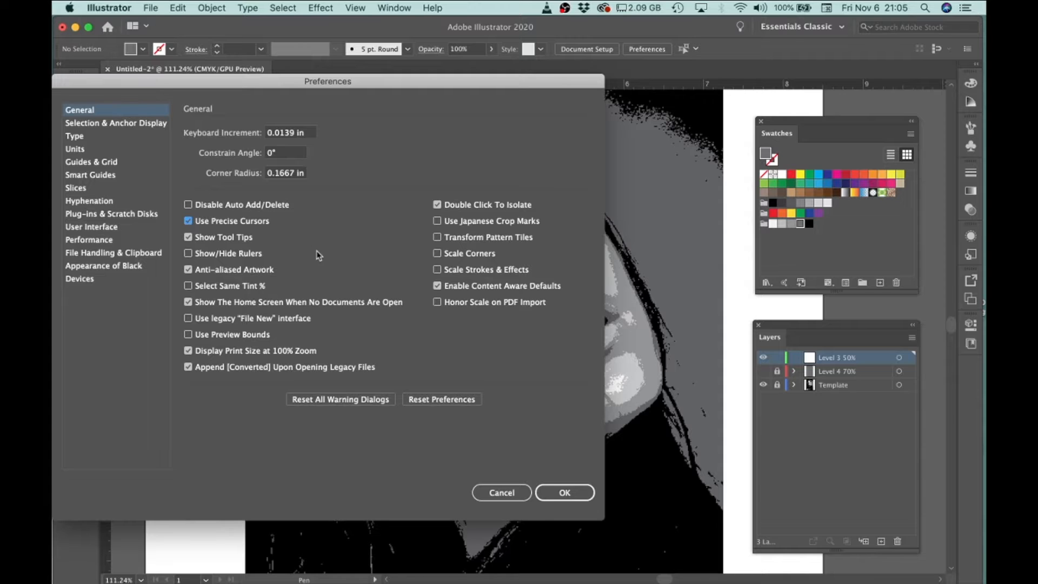
pyautogui.click(437, 253)
pyautogui.click(563, 498)
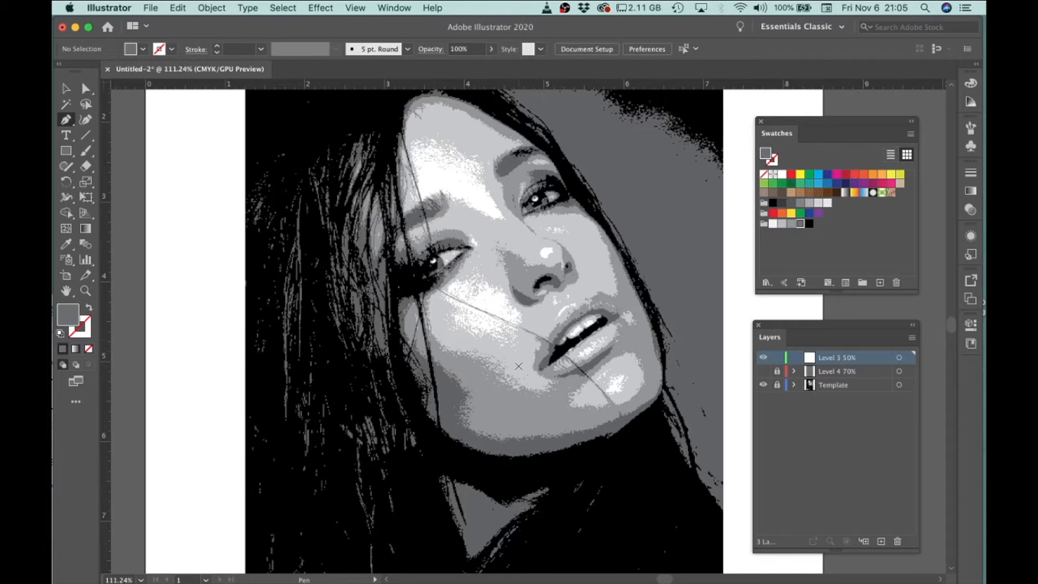
pyautogui.scroll(3, 540, 408)
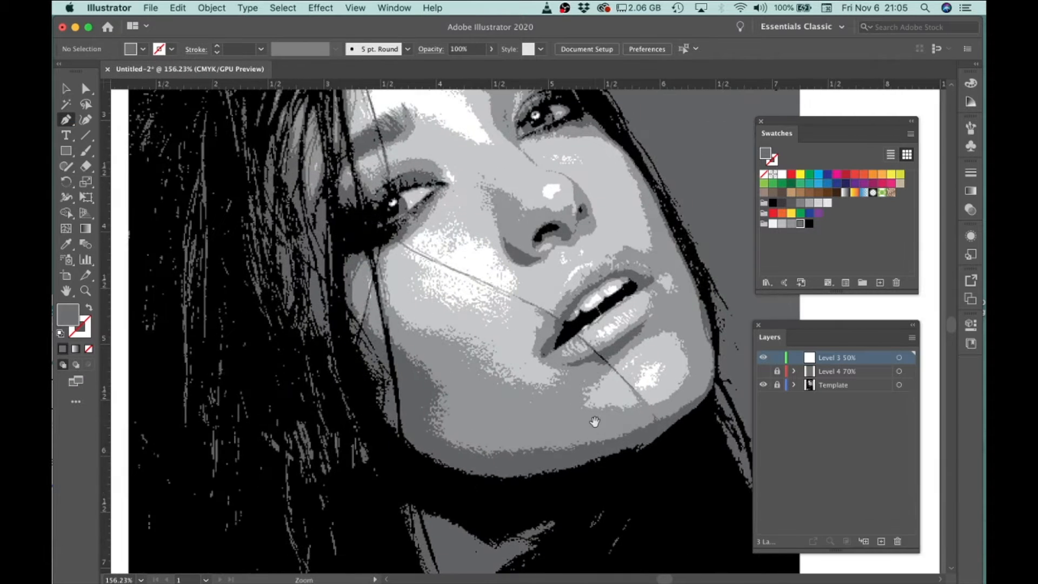
pyautogui.scroll(-2, 565, 429)
pyautogui.hscroll(2, 565, 428)
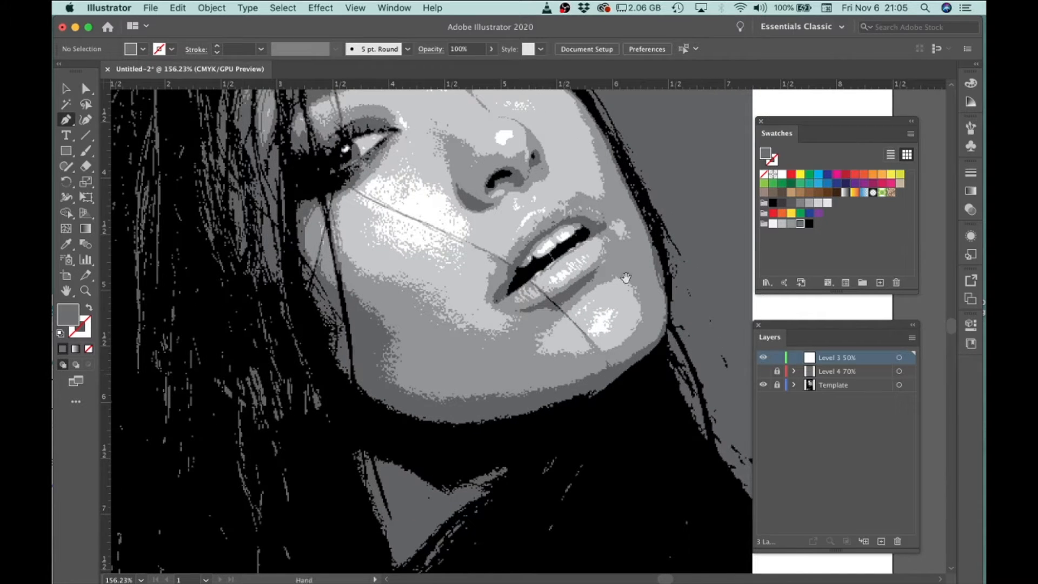
pyautogui.scroll(-3, 620, 255)
pyautogui.moveTo(583, 266); pyautogui.dragTo(570, 267)
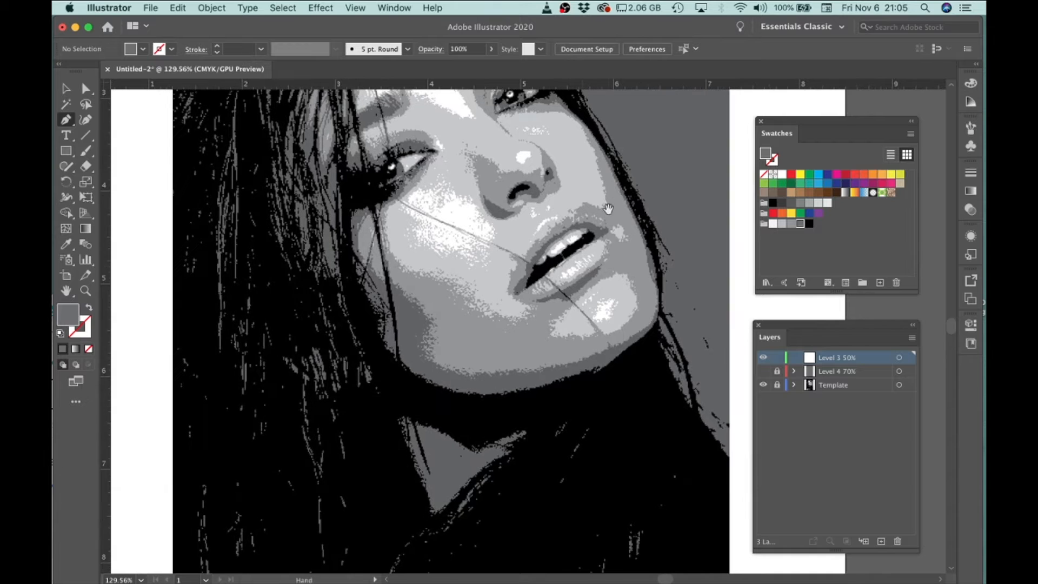
pyautogui.moveTo(607, 209); pyautogui.dragTo(621, 283)
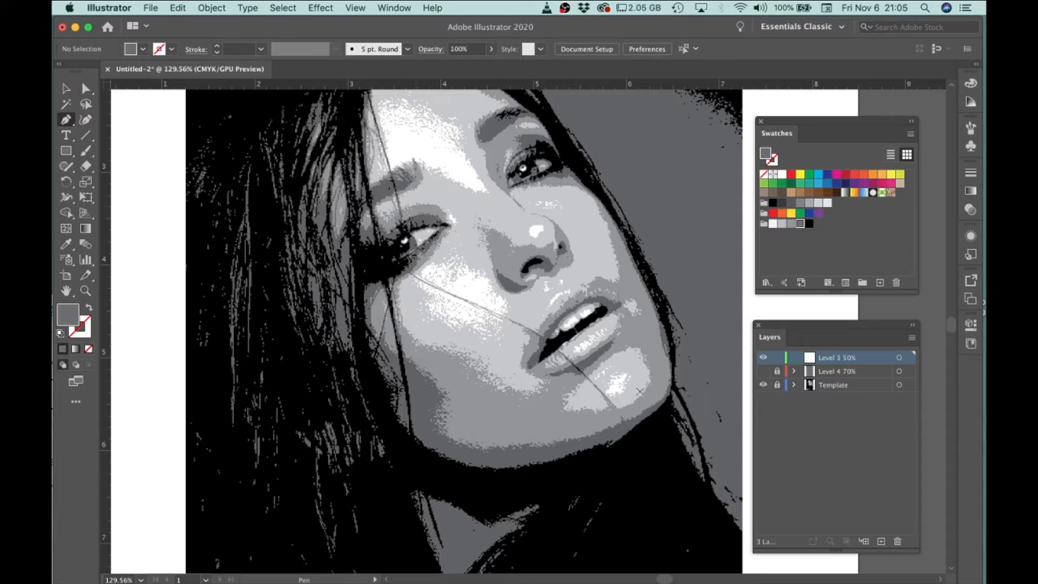
pyautogui.moveTo(616, 226); pyautogui.dragTo(626, 247)
pyautogui.moveTo(649, 294); pyautogui.dragTo(664, 350)
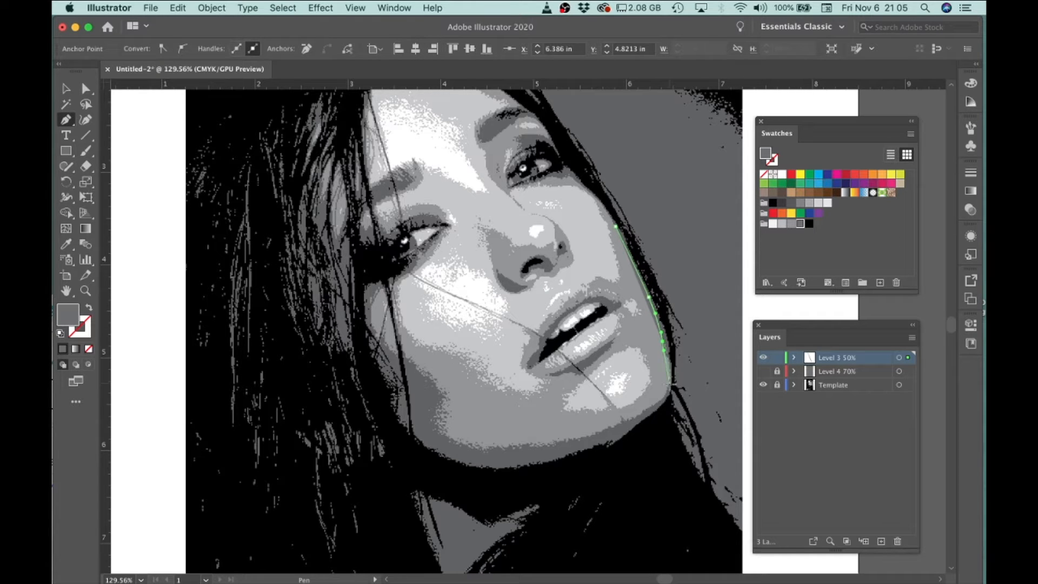
pyautogui.click(671, 379)
pyautogui.press('super+z')
pyautogui.scroll(3, 669, 364)
pyautogui.click(673, 369)
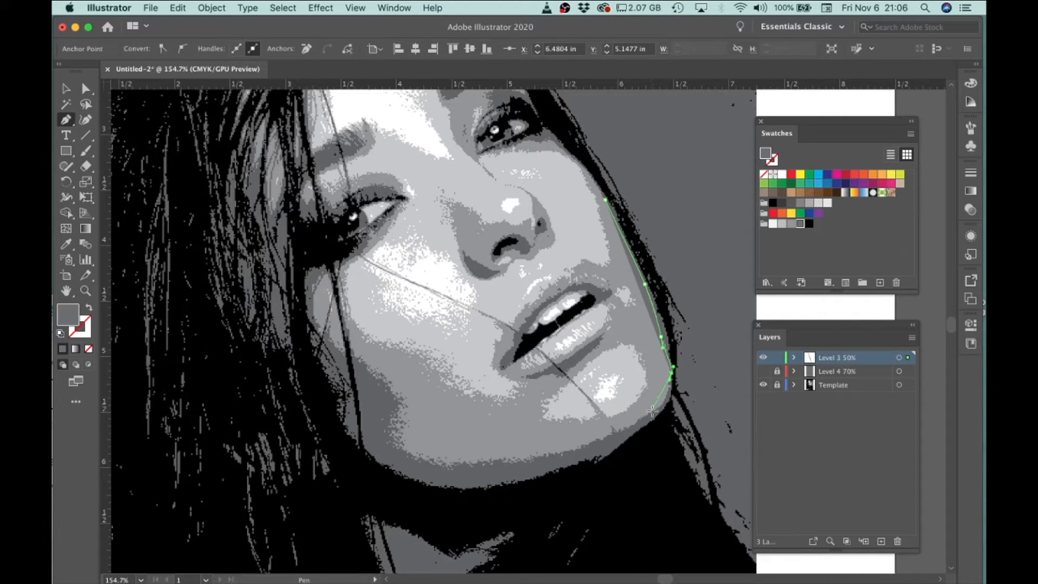
pyautogui.press('super+z')
pyautogui.press('super+z')
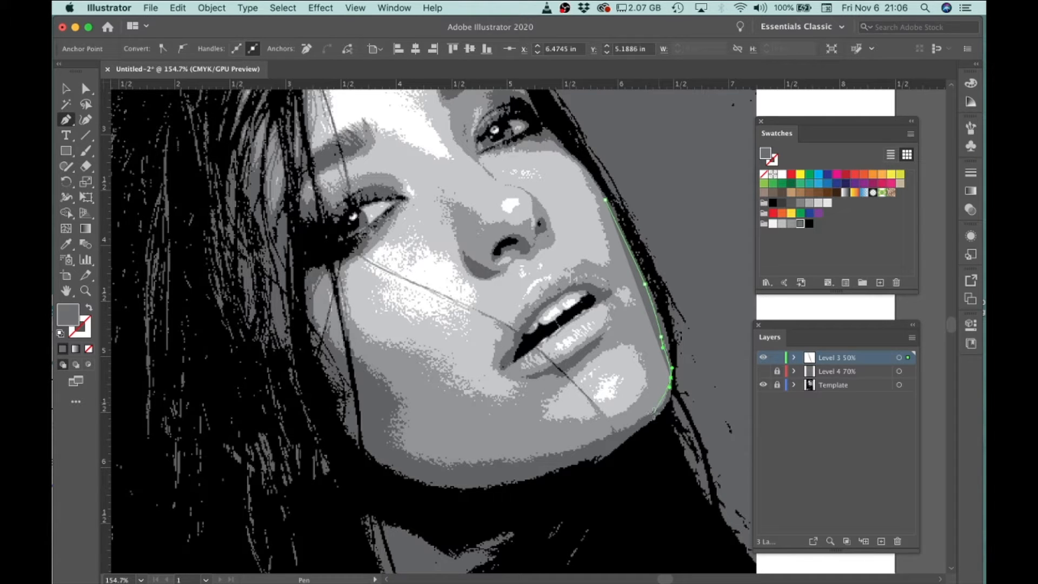
pyautogui.moveTo(640, 420); pyautogui.dragTo(622, 429)
pyautogui.moveTo(560, 453); pyautogui.dragTo(446, 461)
pyautogui.press('super+z')
pyautogui.press('super+z')
pyautogui.press('super+z')
pyautogui.press('super+z')
pyautogui.press('super+z')
pyautogui.press('super+z')
pyautogui.press('super+z')
pyautogui.press('super+z')
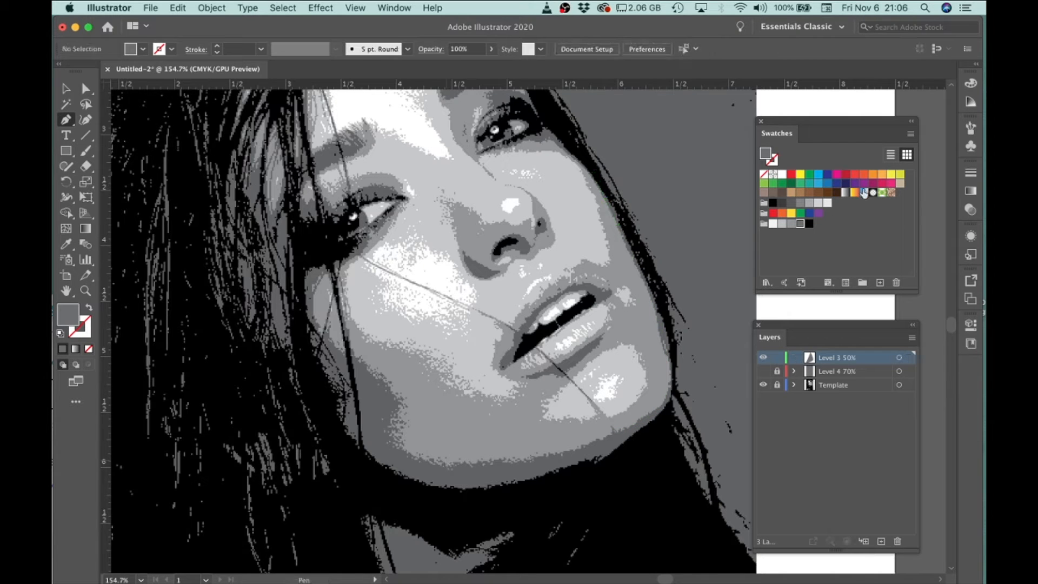
# Step: Reset to the default fill and stroke, remove the fill, and set the black stroke to 0.5 pt
pyautogui.click(60, 335)
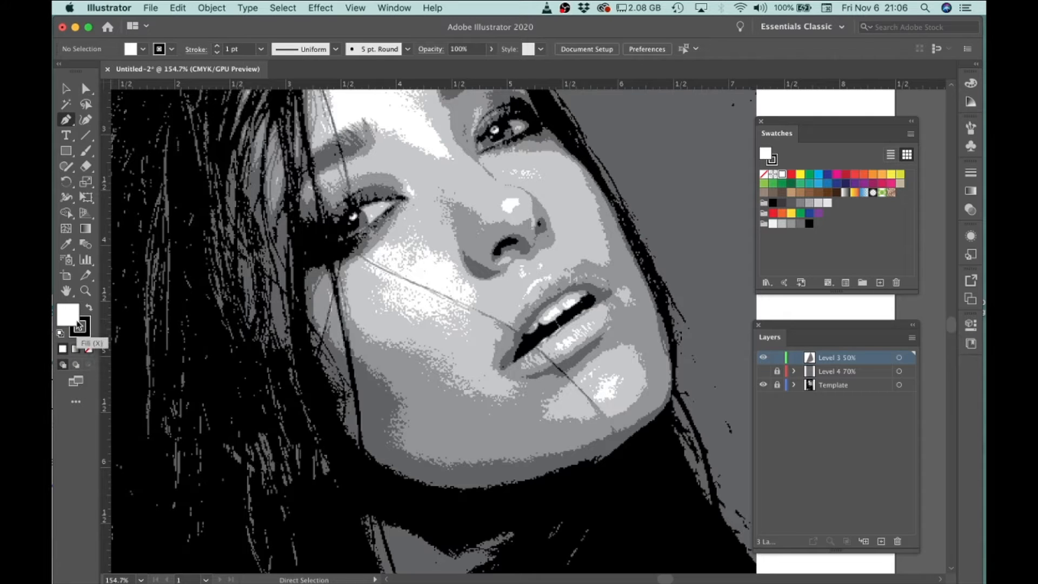
pyautogui.click(89, 351)
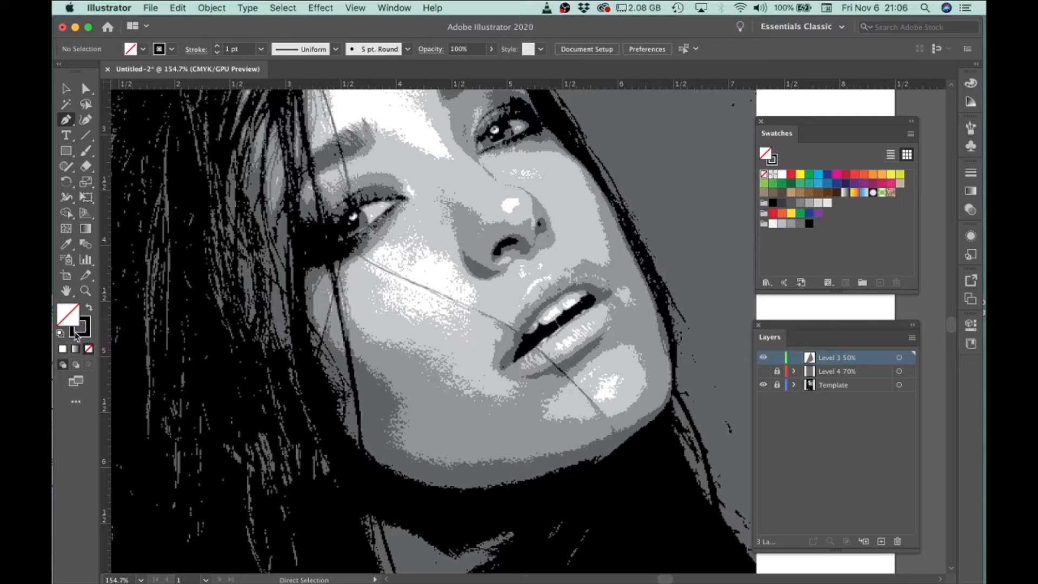
pyautogui.click(262, 50)
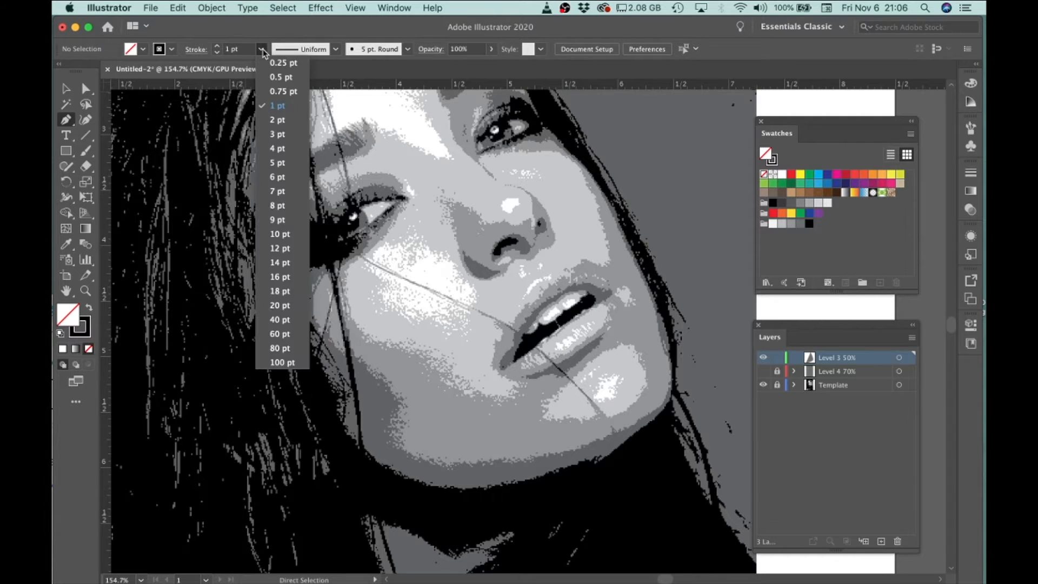
pyautogui.click(277, 78)
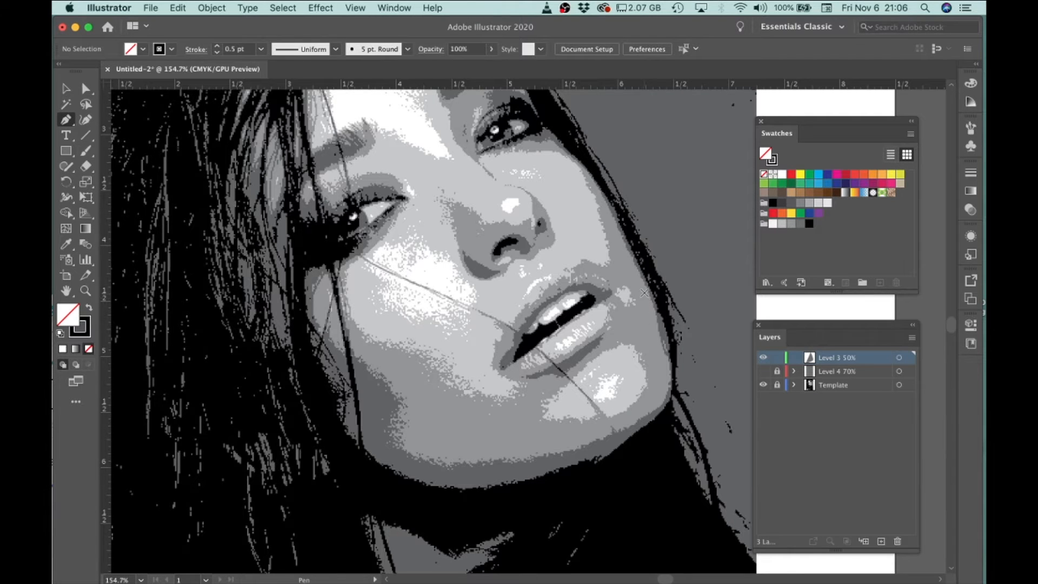
# Step: Trace the outer cheek, chin and jawline with the Pen tool on the Level 3 50% layer, up to the lower cheek shadow
pyautogui.scroll(5, 620, 249)
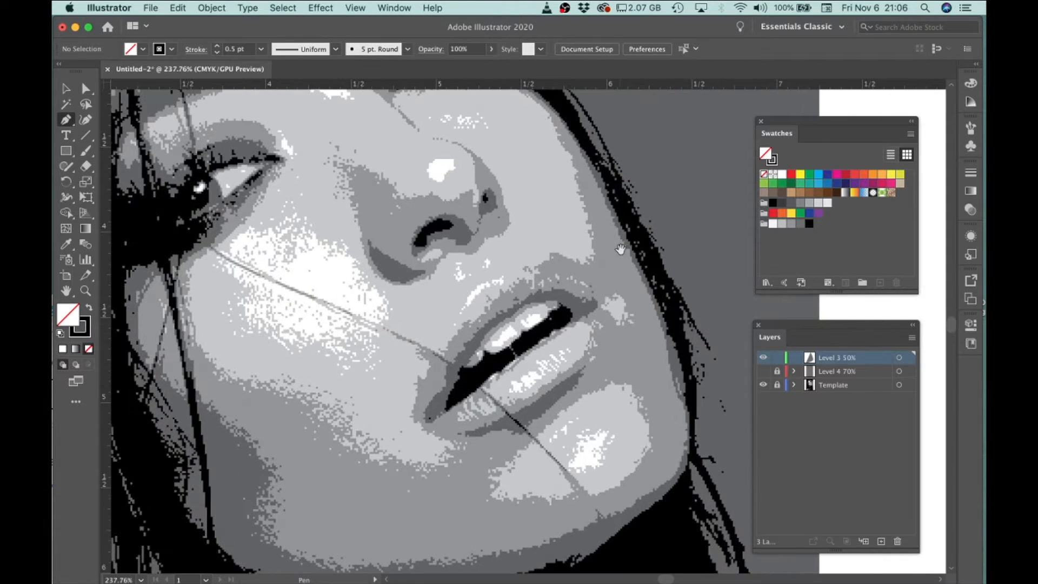
pyautogui.scroll(-3, 620, 249)
pyautogui.moveTo(579, 160); pyautogui.dragTo(590, 176)
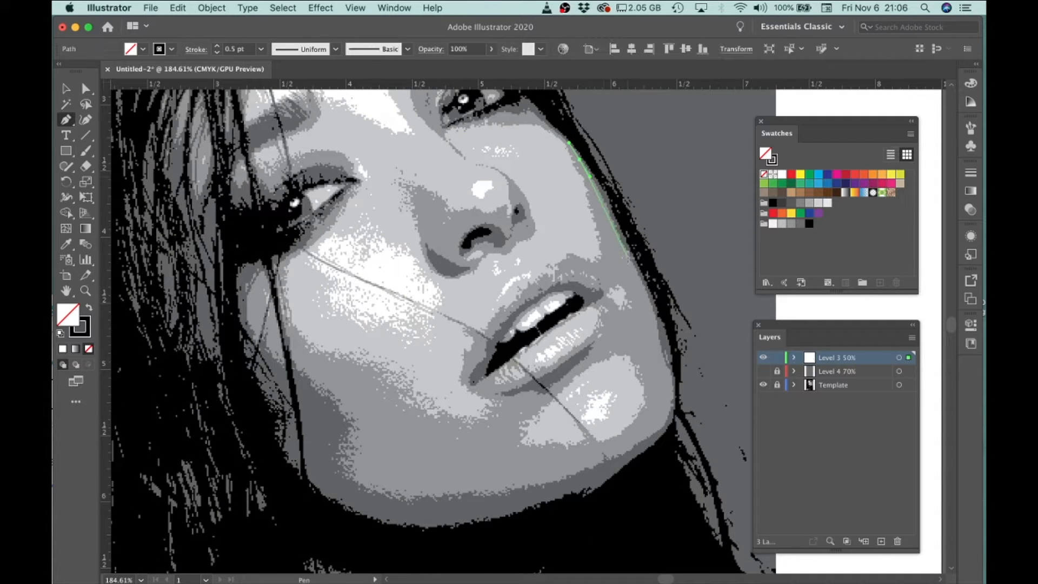
pyautogui.moveTo(639, 280); pyautogui.dragTo(673, 382)
pyautogui.moveTo(665, 422); pyautogui.dragTo(661, 427)
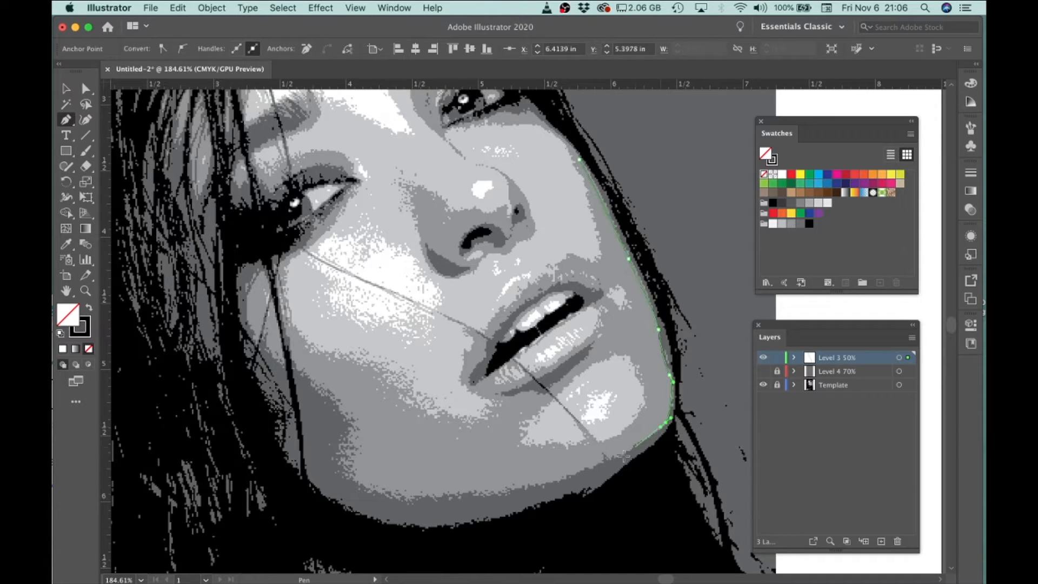
pyautogui.moveTo(610, 460); pyautogui.dragTo(509, 489)
pyautogui.moveTo(416, 494); pyautogui.dragTo(544, 503)
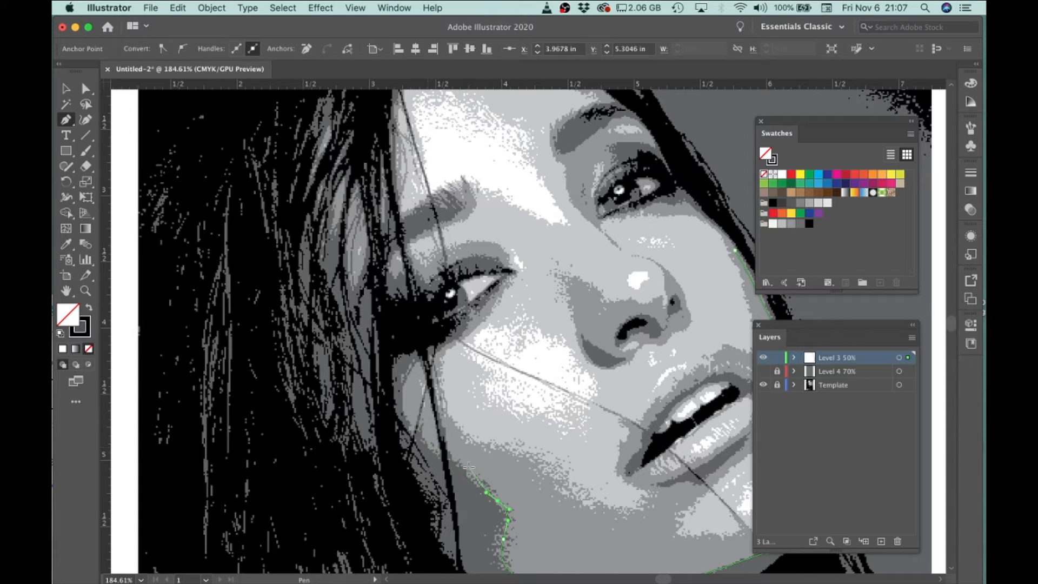
# Step: Continue the path up the hair-side cheek, around the nearer eye and its eyebrow, to the edge of the hair
pyautogui.moveTo(431, 446); pyautogui.dragTo(477, 331)
pyautogui.moveTo(502, 294); pyautogui.dragTo(520, 271)
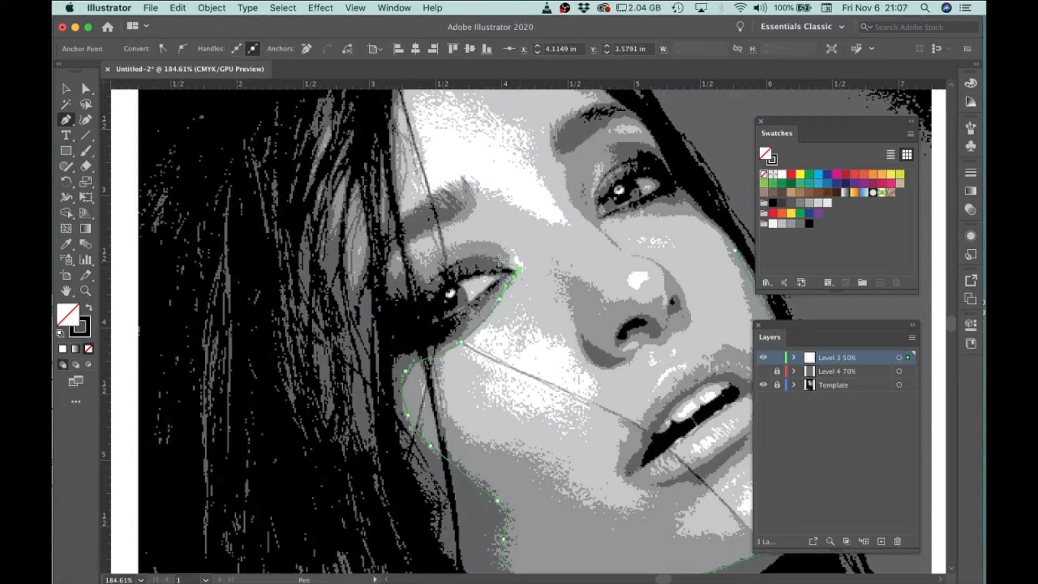
pyautogui.moveTo(492, 258); pyautogui.dragTo(402, 246)
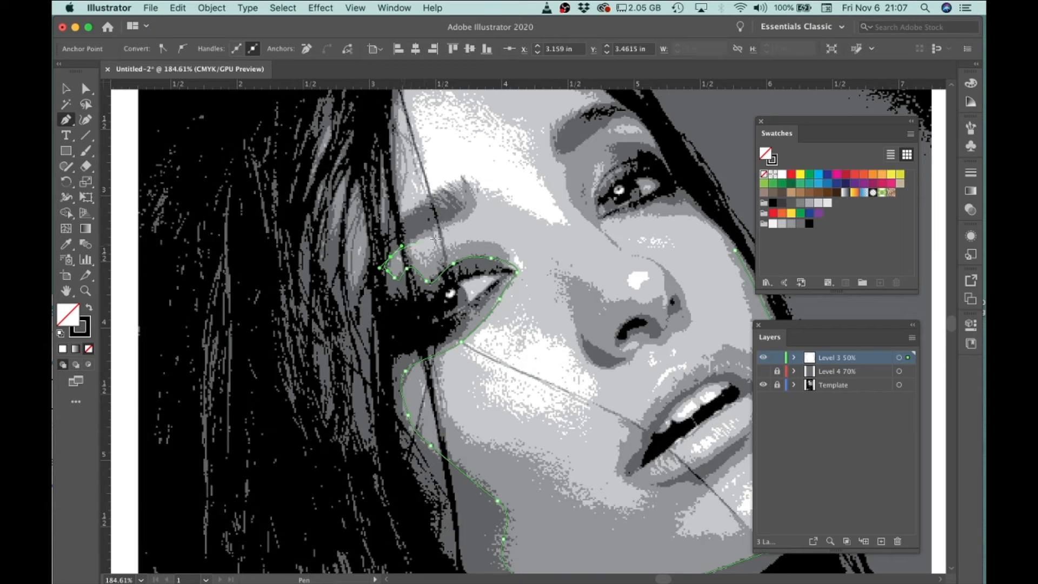
pyautogui.click(448, 228)
pyautogui.press('super+z')
pyautogui.moveTo(426, 229); pyautogui.dragTo(403, 309)
pyautogui.moveTo(400, 267); pyautogui.dragTo(448, 281)
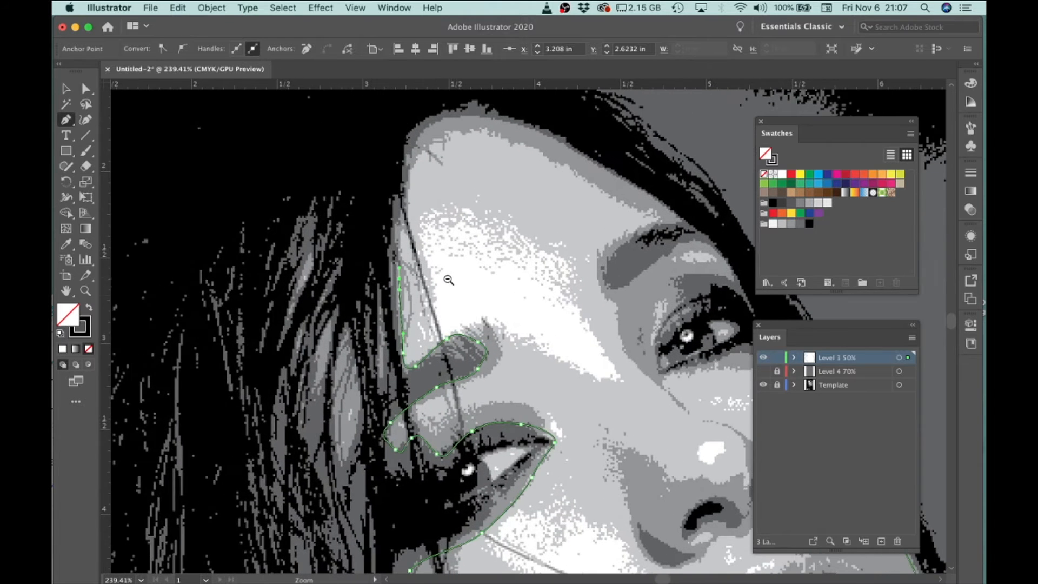
# Step: Extend the path up the hair-side edge of the forehead and over its rounded top
pyautogui.moveTo(470, 234); pyautogui.dragTo(450, 323)
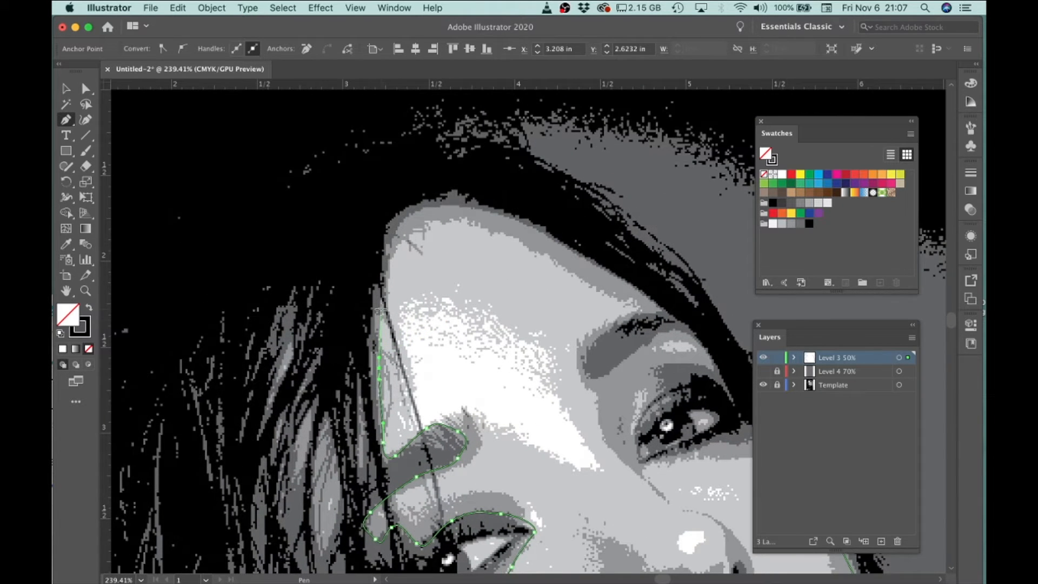
pyautogui.moveTo(383, 307); pyautogui.dragTo(385, 297)
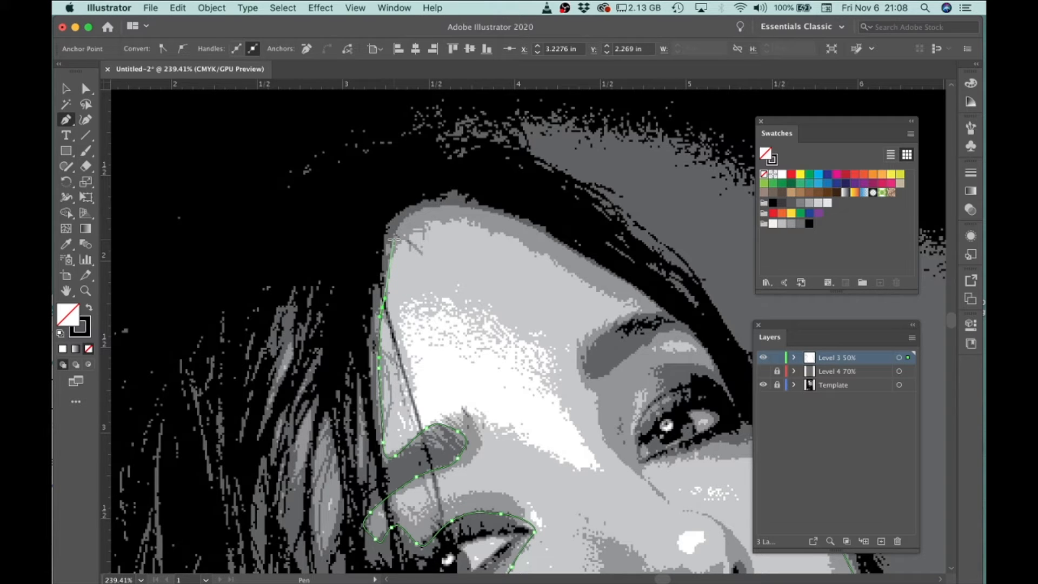
pyautogui.moveTo(395, 236); pyautogui.dragTo(399, 230)
pyautogui.moveTo(406, 218); pyautogui.dragTo(508, 220)
# Step: Continue the path along the sloping hairline of the forehead to the outer eyebrow
pyautogui.press('super+alt+space')
pyautogui.moveTo(567, 261); pyautogui.dragTo(449, 273)
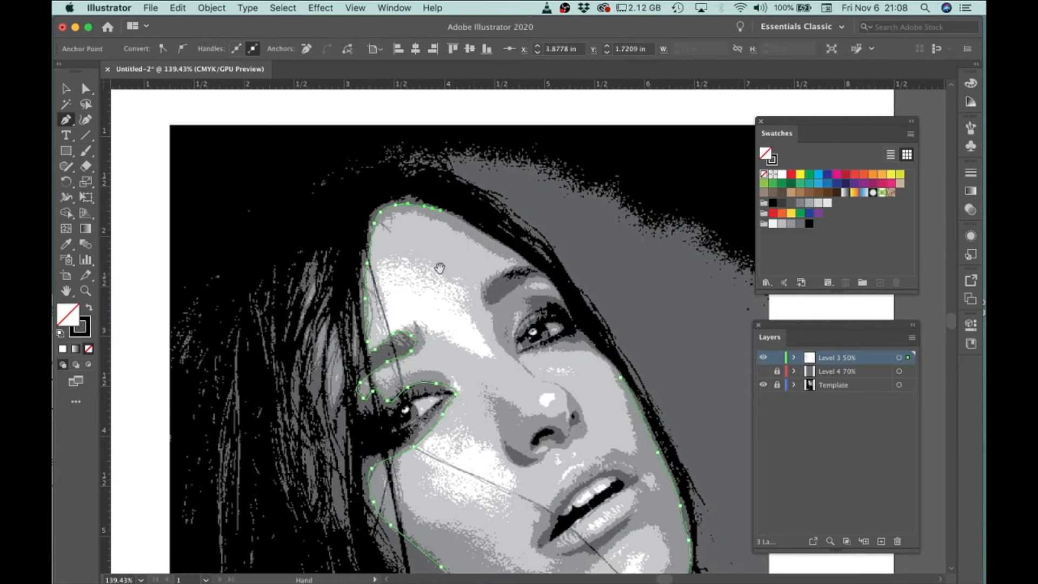
pyautogui.keyDown('super'); pyautogui.click(476, 229); pyautogui.keyUp('super')
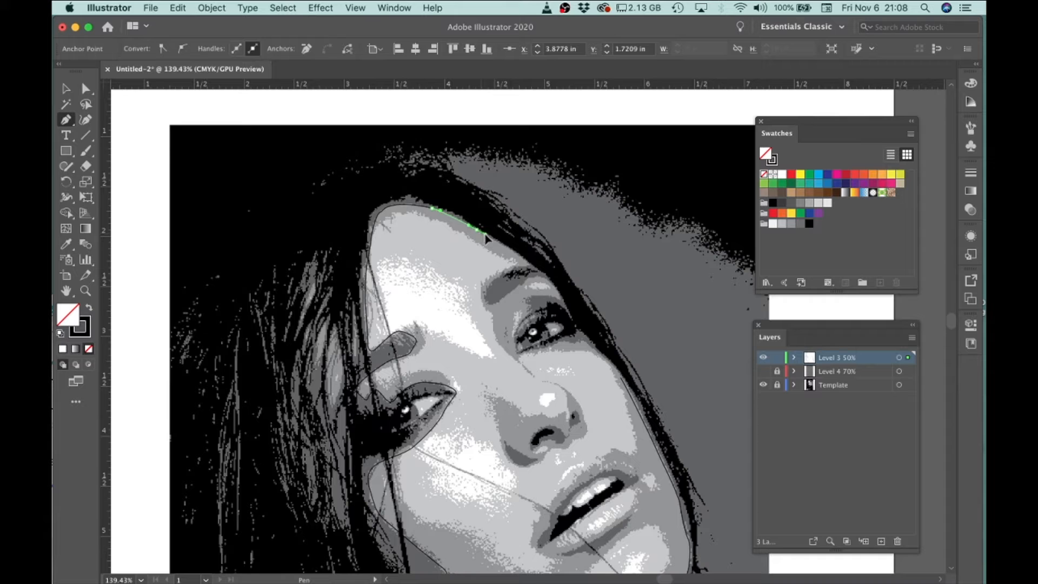
pyautogui.press('super+alt+space')
pyautogui.click(525, 260)
pyautogui.moveTo(526, 260)
pyautogui.mouseDown()
pyautogui.moveTo(516, 252)
pyautogui.moveTo(531, 269)
pyautogui.mouseUp()
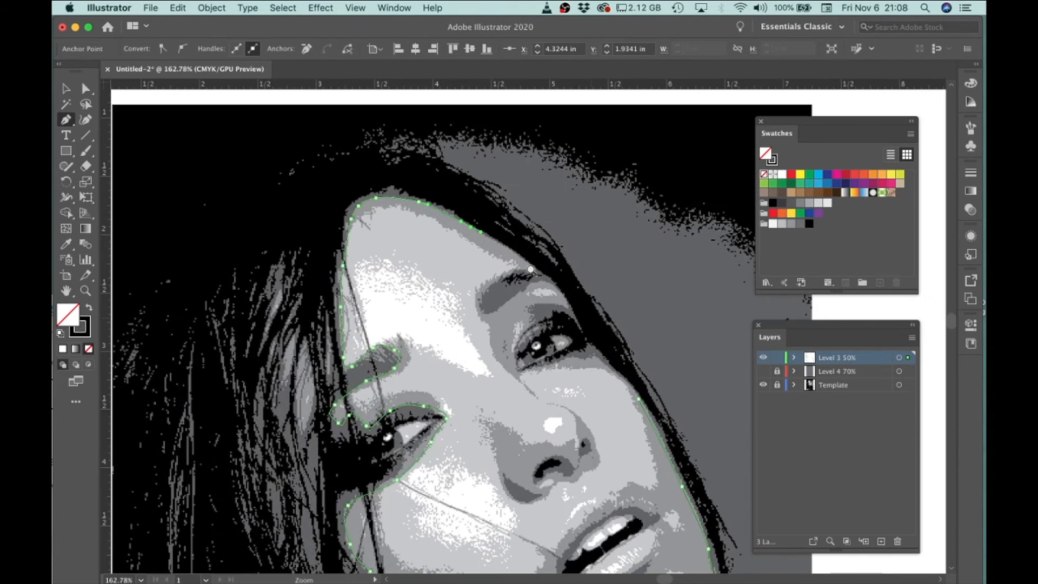
pyautogui.click(517, 254)
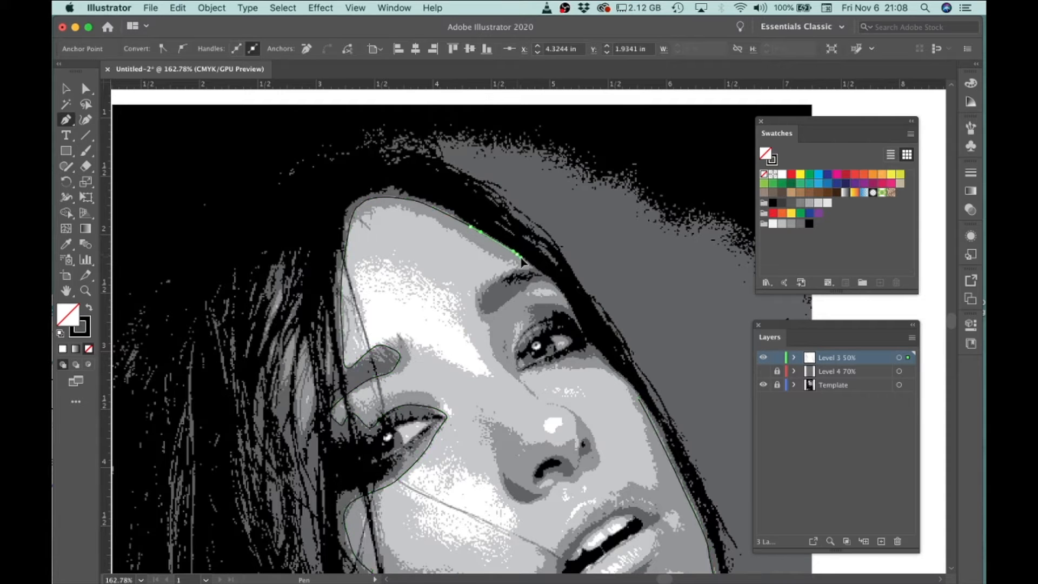
pyautogui.moveTo(522, 258); pyautogui.dragTo(523, 259)
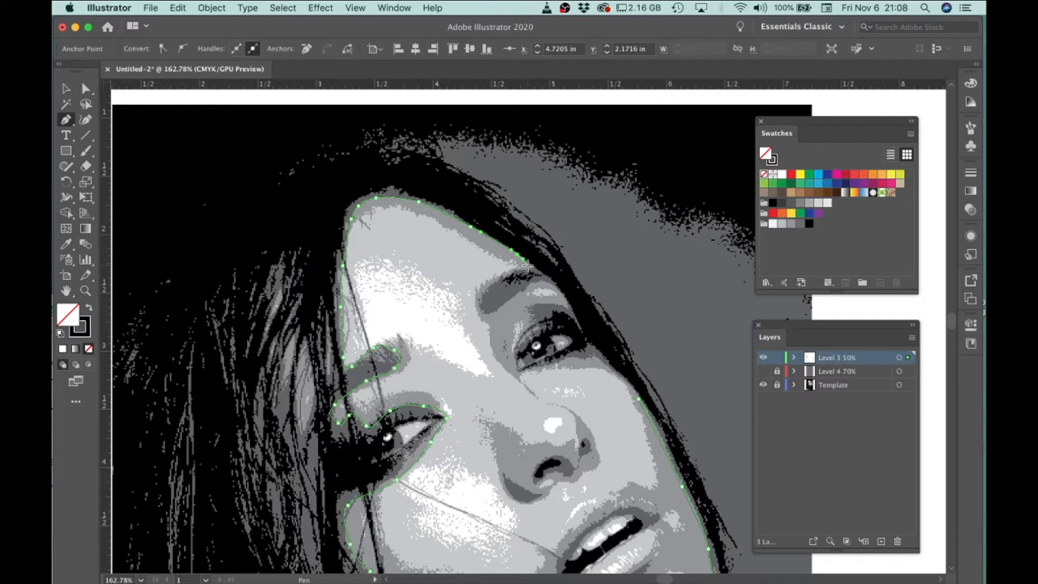
# Step: Trace the path around the outer eyebrow, upper lid and lower edge of the far eye
pyautogui.moveTo(504, 277); pyautogui.dragTo(495, 282)
pyautogui.moveTo(483, 300); pyautogui.dragTo(505, 367)
pyautogui.click(566, 301)
pyautogui.scroll(3, 538, 323)
pyautogui.moveTo(509, 393); pyautogui.dragTo(614, 370)
pyautogui.moveTo(627, 375); pyautogui.dragTo(641, 388)
# Step: Close the face path at its starting anchor on the outer cheek, curving it to follow the cheek edge
pyautogui.moveTo(670, 430); pyautogui.dragTo(556, 259)
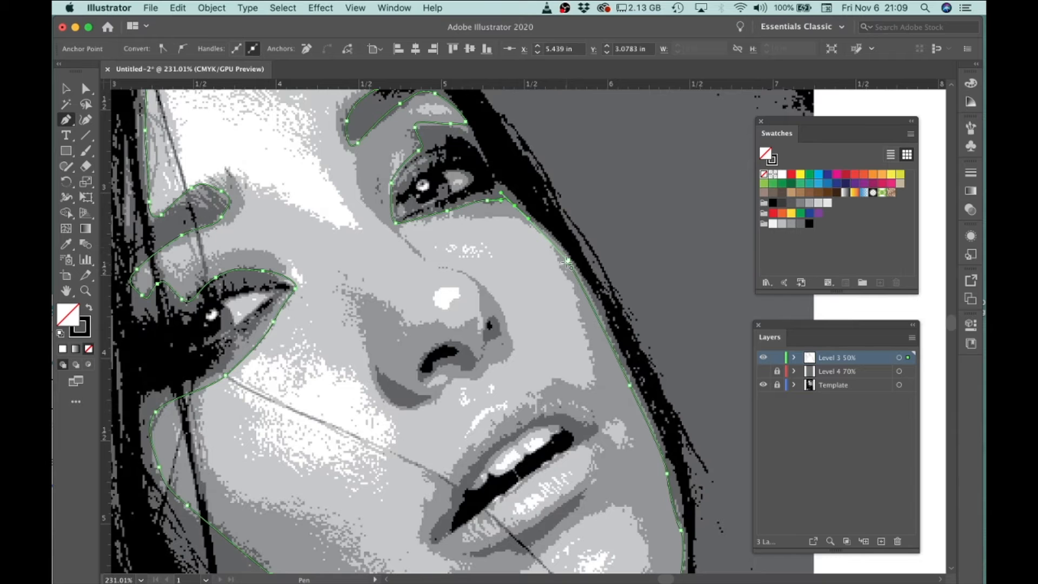
pyautogui.scroll(4, 567, 258)
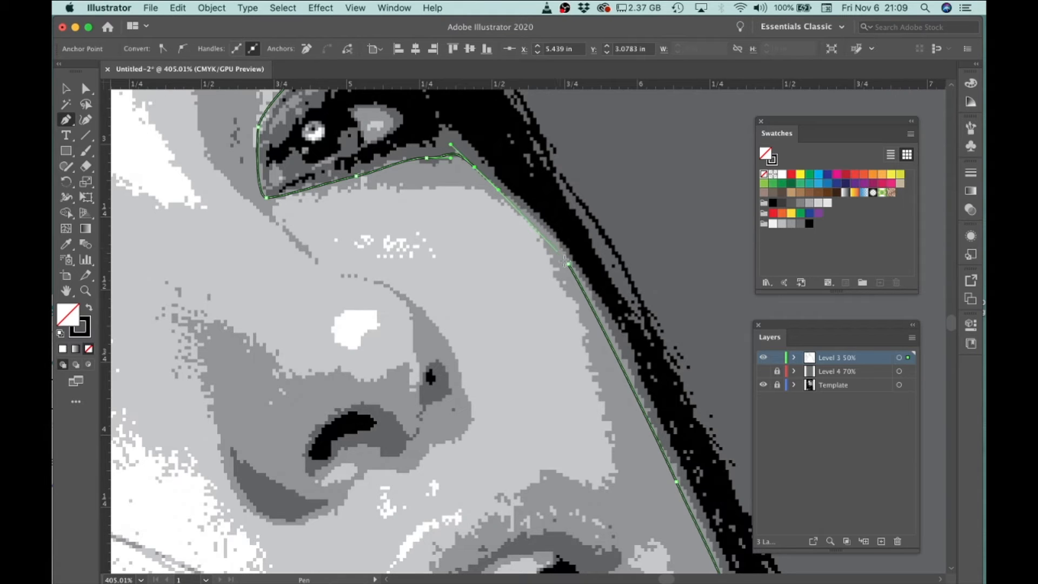
pyautogui.moveTo(569, 264); pyautogui.dragTo(589, 298)
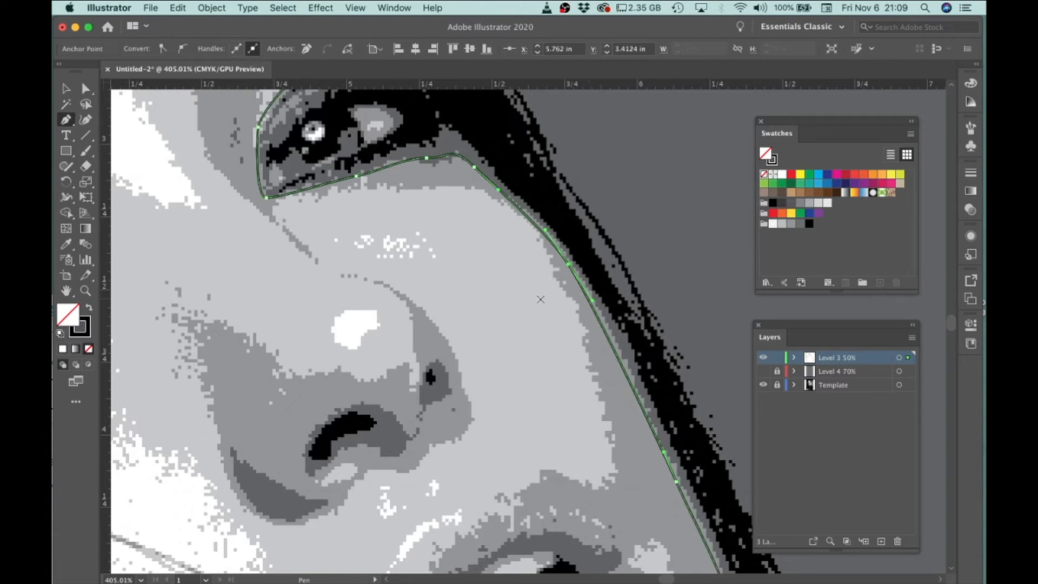
# Step: Fill the closed face path with the 50% grey swatch and remove its stroke
pyautogui.press('super+space')
pyautogui.moveTo(568, 274); pyautogui.dragTo(351, 179)
pyautogui.moveTo(462, 414); pyautogui.dragTo(510, 350)
pyautogui.press('super+space')
pyautogui.moveTo(562, 423); pyautogui.dragTo(529, 439)
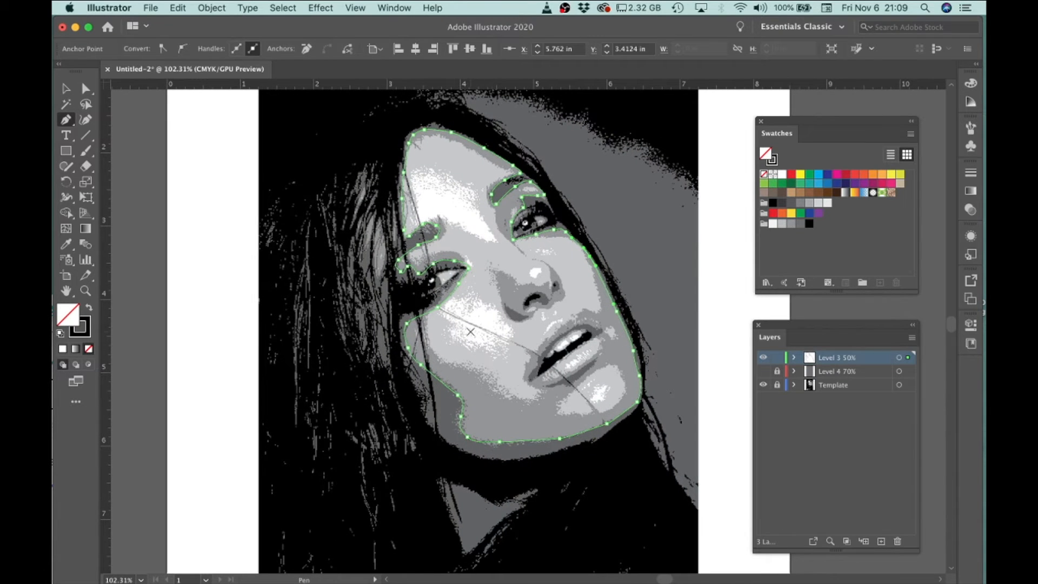
pyautogui.press('super')
pyautogui.click(792, 224)
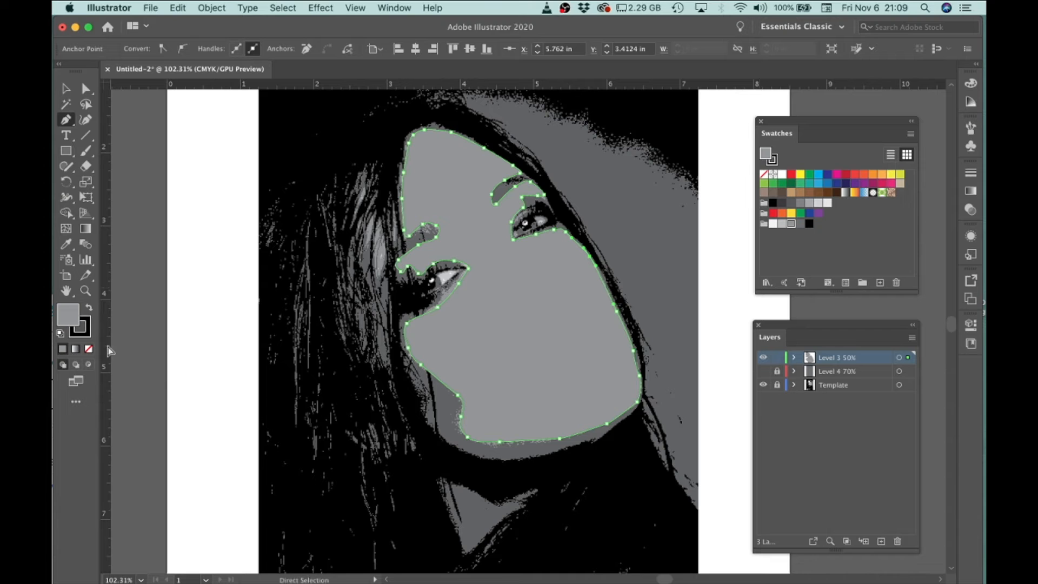
pyautogui.click(87, 331)
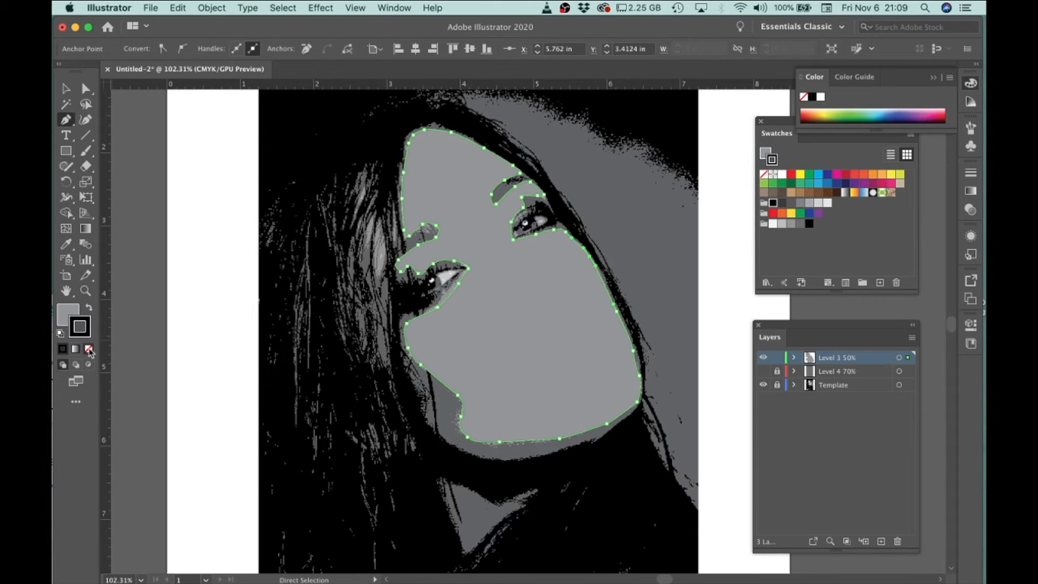
pyautogui.click(89, 350)
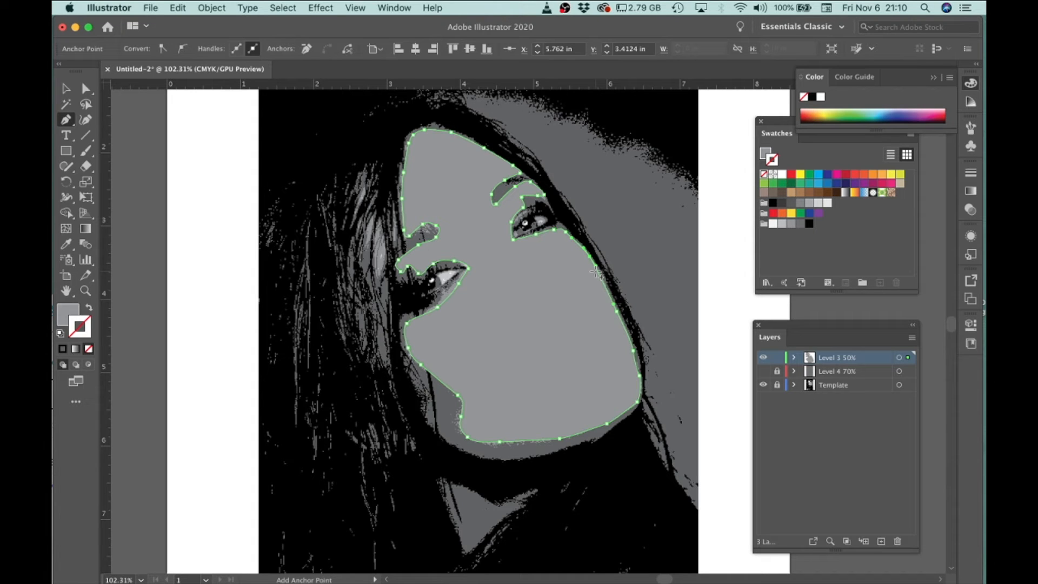
pyautogui.click(67, 89)
pyautogui.click(228, 265)
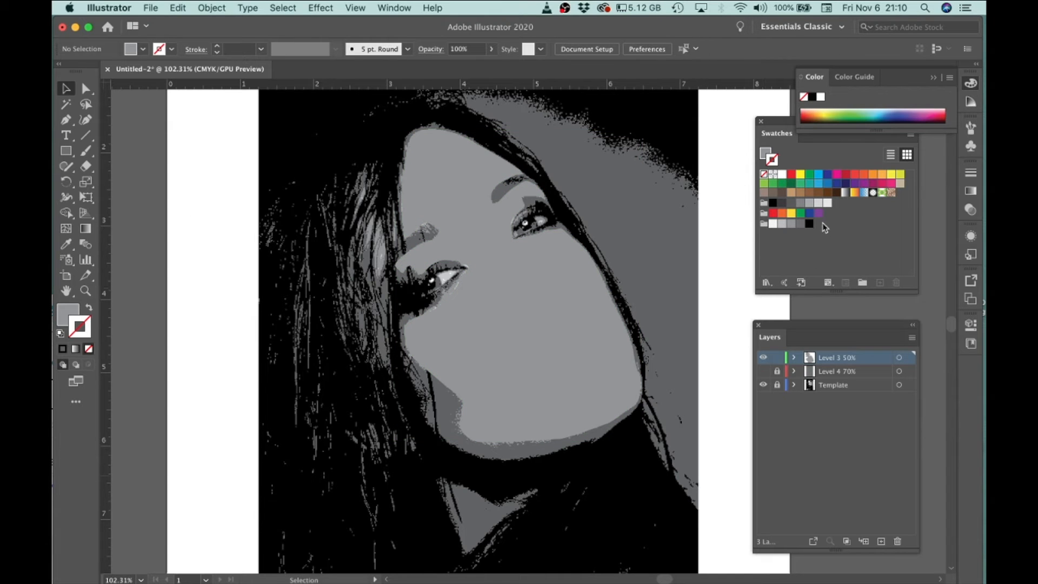
# Step: Check the face shape against the Level 4 70% layer by showing that layer briefly and hiding it again
pyautogui.click(764, 371)
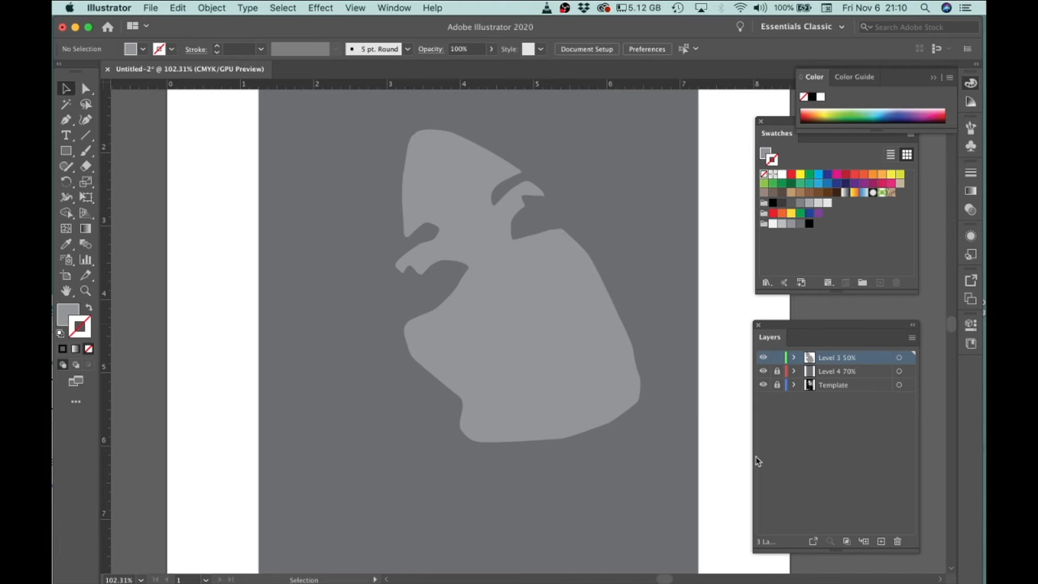
pyautogui.moveTo(675, 415); pyautogui.dragTo(580, 367)
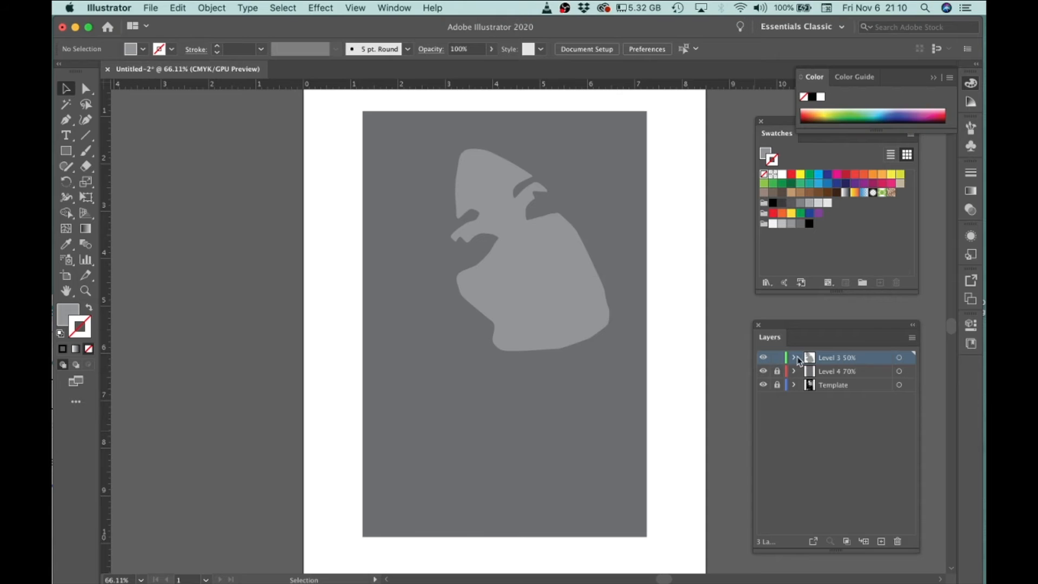
pyautogui.click(763, 370)
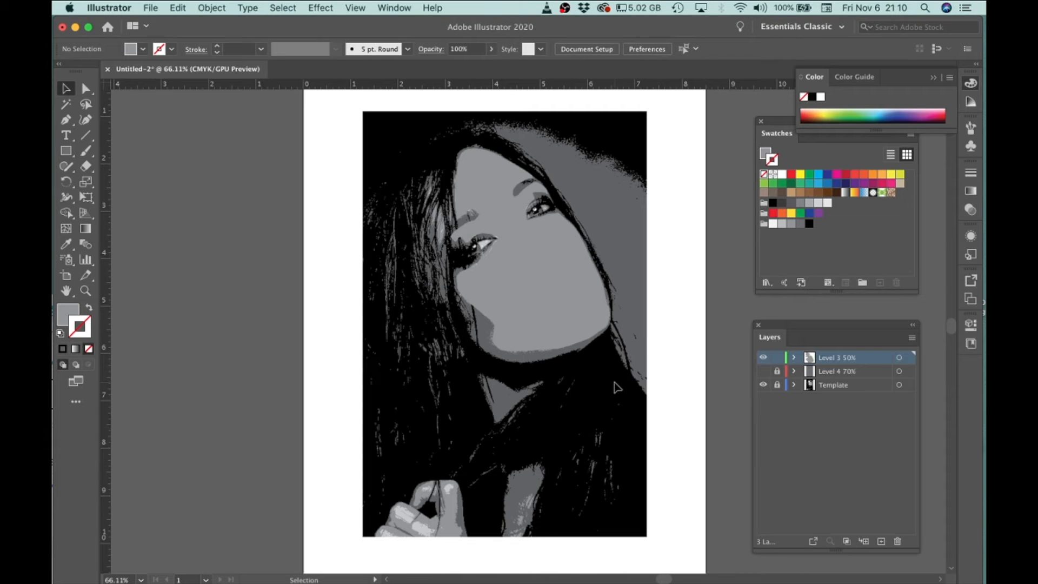
# Step: Examine the hand and chest areas of the portrait for remaining 50% grey tones
pyautogui.moveTo(471, 538); pyautogui.dragTo(510, 537)
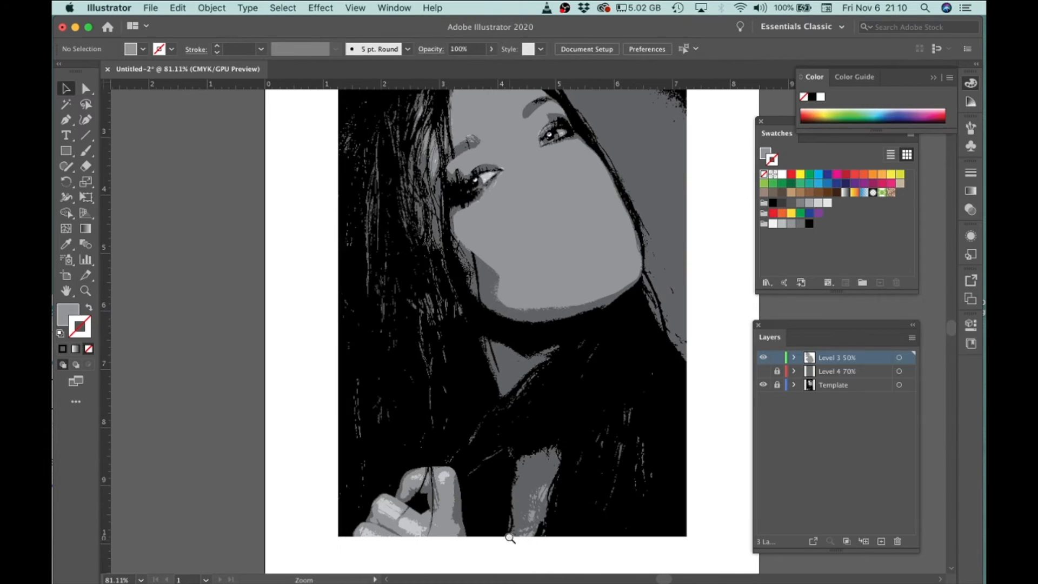
pyautogui.moveTo(511, 484); pyautogui.dragTo(552, 442)
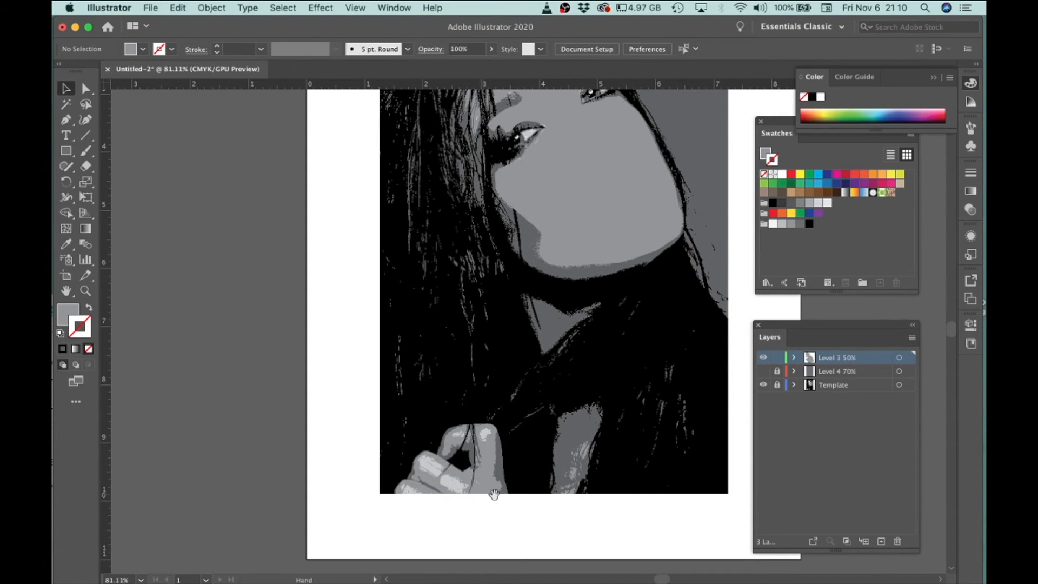
pyautogui.moveTo(492, 493); pyautogui.dragTo(527, 502)
pyautogui.moveTo(633, 490); pyautogui.dragTo(595, 436)
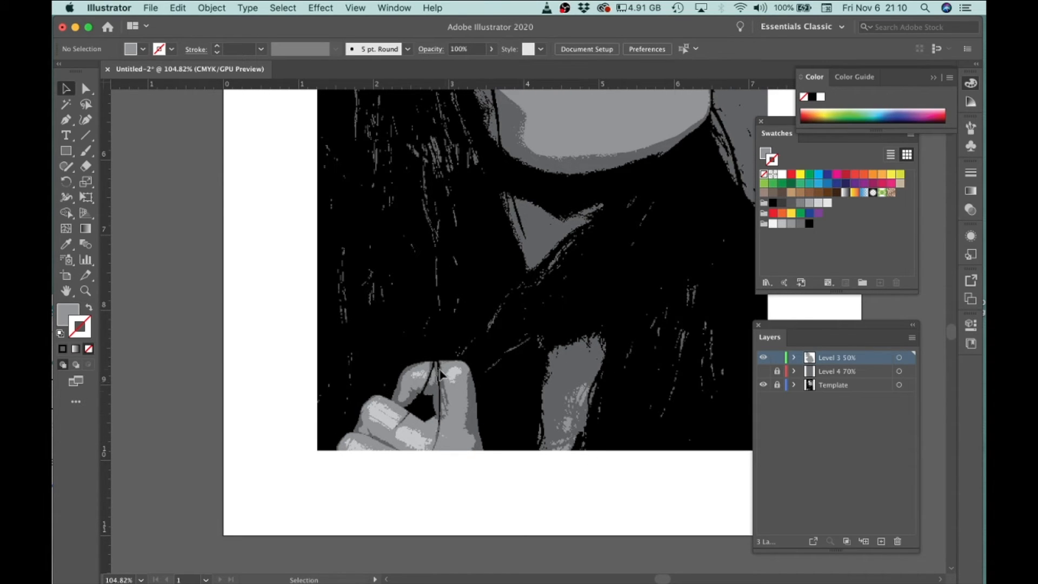
pyautogui.moveTo(429, 441); pyautogui.dragTo(561, 448)
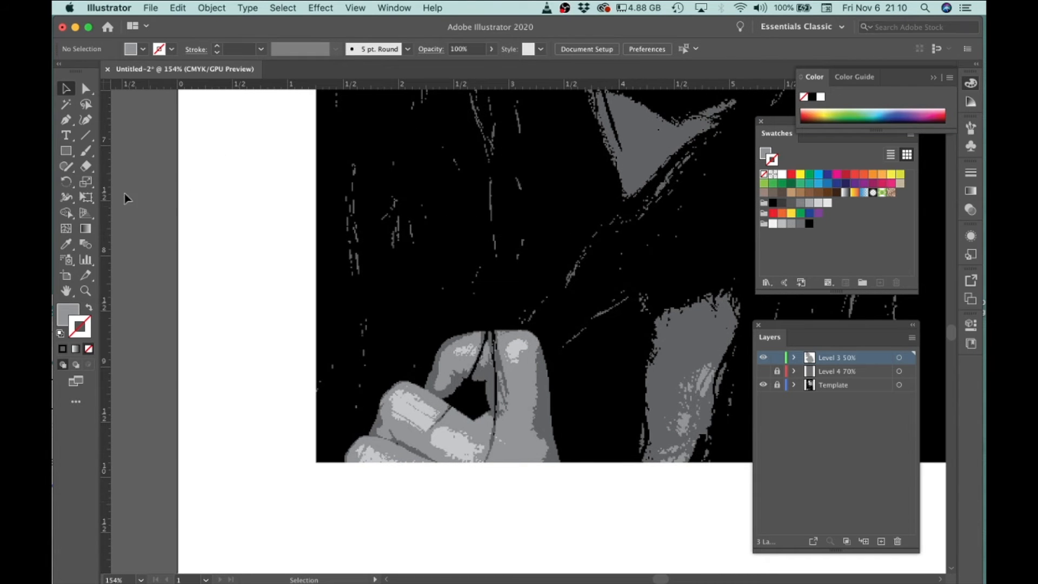
pyautogui.press('space')
pyautogui.moveTo(573, 424); pyautogui.dragTo(526, 398)
pyautogui.moveTo(637, 347); pyautogui.dragTo(543, 388)
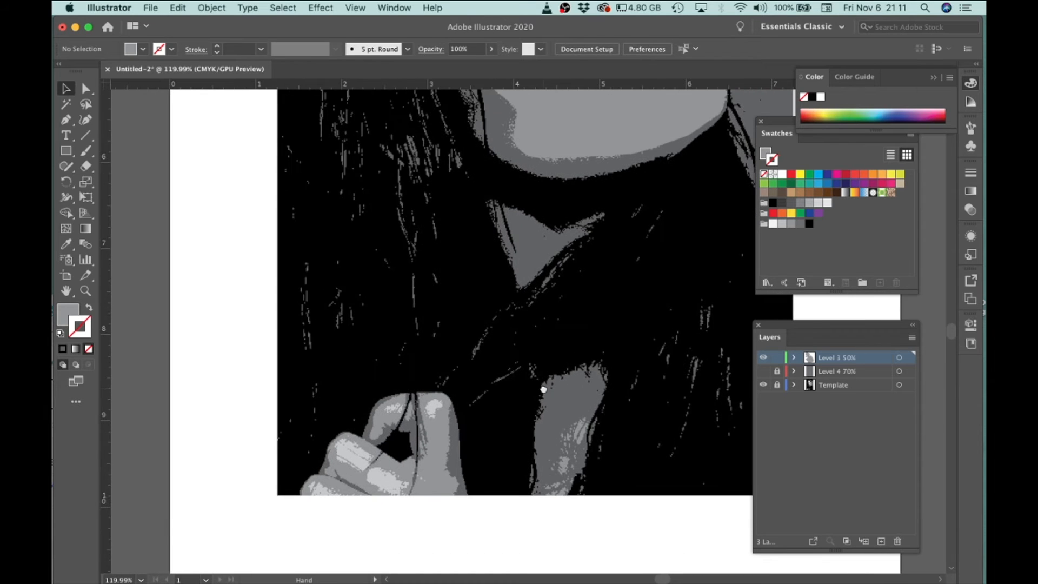
# Step: Set up the Pen tool with no fill and a black 0.5 pt stroke
pyautogui.click(66, 119)
pyautogui.moveTo(588, 509); pyautogui.dragTo(640, 528)
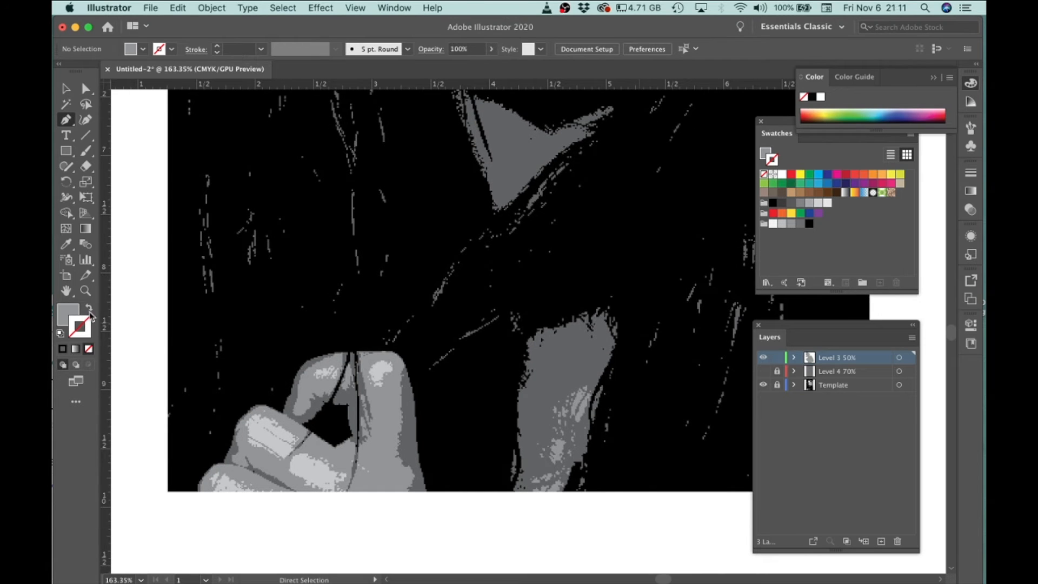
pyautogui.click(60, 334)
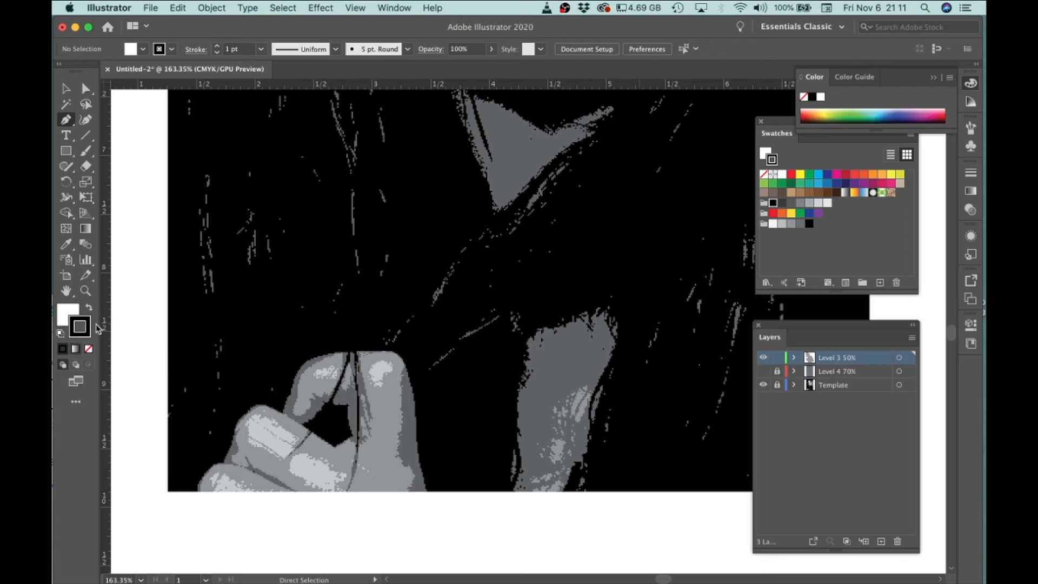
pyautogui.click(69, 316)
pyautogui.click(83, 323)
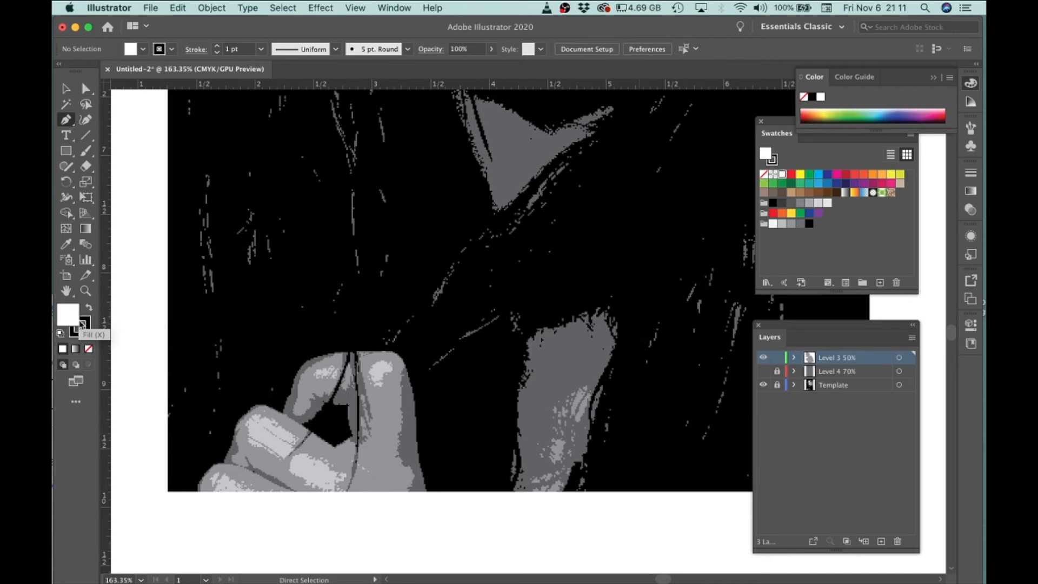
pyautogui.click(89, 349)
pyautogui.moveTo(596, 381); pyautogui.dragTo(656, 426)
pyautogui.click(262, 50)
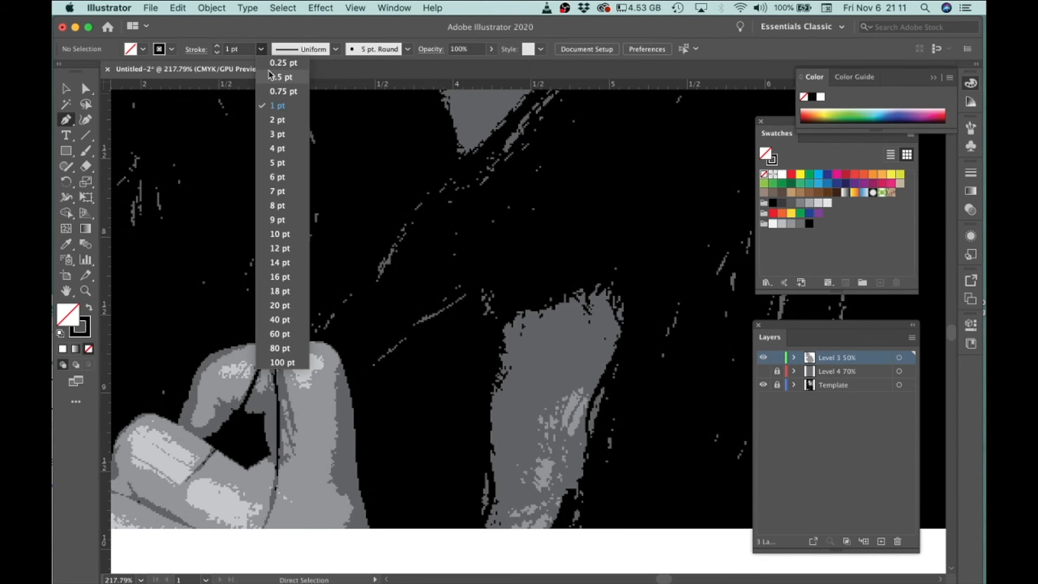
pyautogui.click(272, 77)
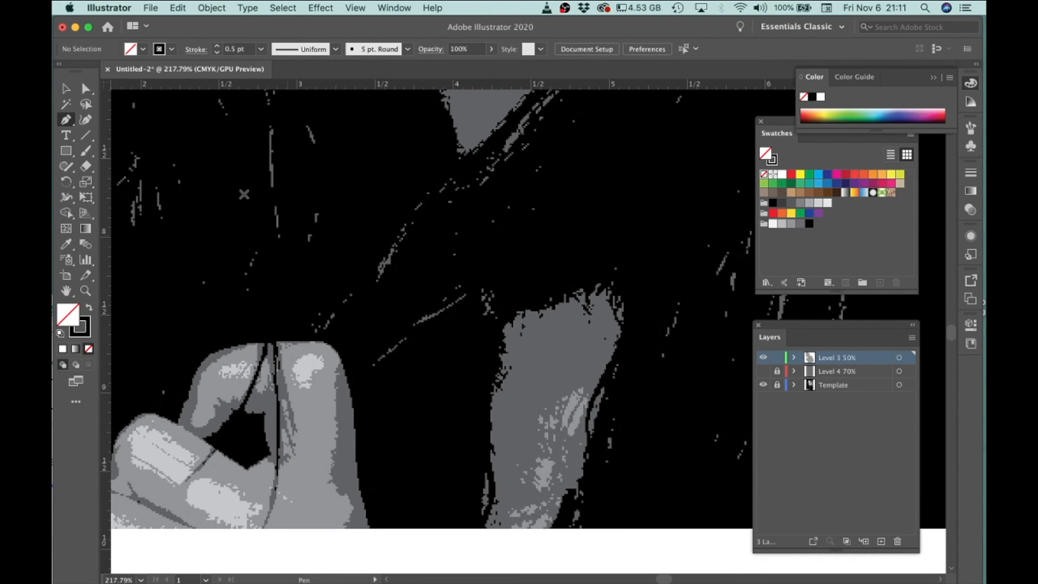
# Step: Trace the three small 50% grey patches on the chest as separate closed paths
pyautogui.click(552, 529)
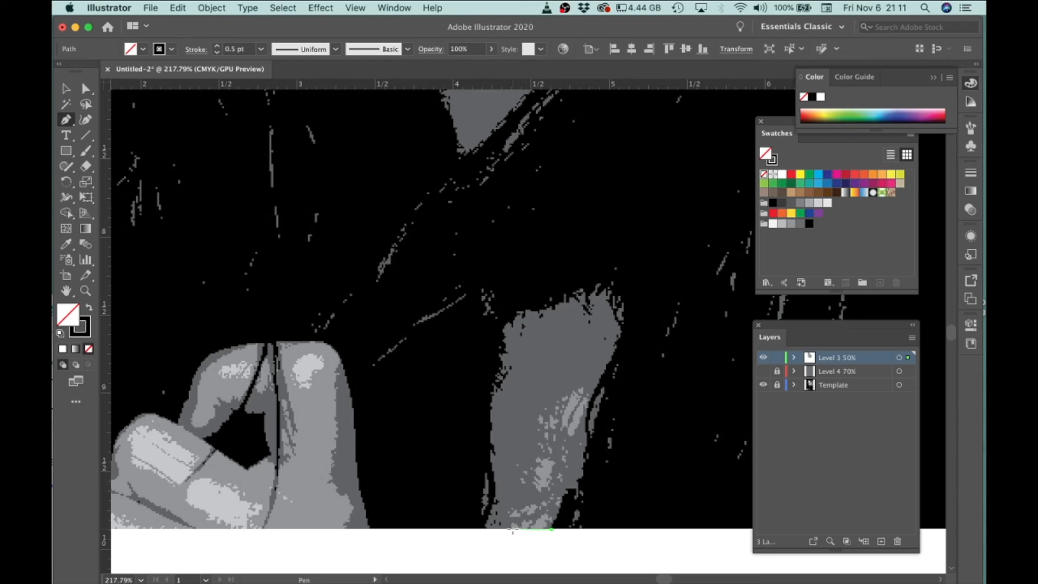
pyautogui.click(512, 529)
pyautogui.moveTo(532, 504); pyautogui.dragTo(555, 519)
pyautogui.click(551, 529)
pyautogui.click(551, 453)
pyautogui.moveTo(556, 477)
pyautogui.mouseDown()
pyautogui.moveTo(544, 489)
pyautogui.moveTo(533, 461)
pyautogui.mouseUp()
pyautogui.click(552, 453)
pyautogui.click(548, 433)
pyautogui.moveTo(571, 390); pyautogui.dragTo(583, 382)
pyautogui.moveTo(574, 432); pyautogui.dragTo(561, 433)
pyautogui.moveTo(548, 434); pyautogui.dragTo(544, 421)
# Step: Start the hand path along the image's bottom edge and trace it over the lowest finger
pyautogui.moveTo(345, 527); pyautogui.dragTo(465, 425)
pyautogui.click(463, 426)
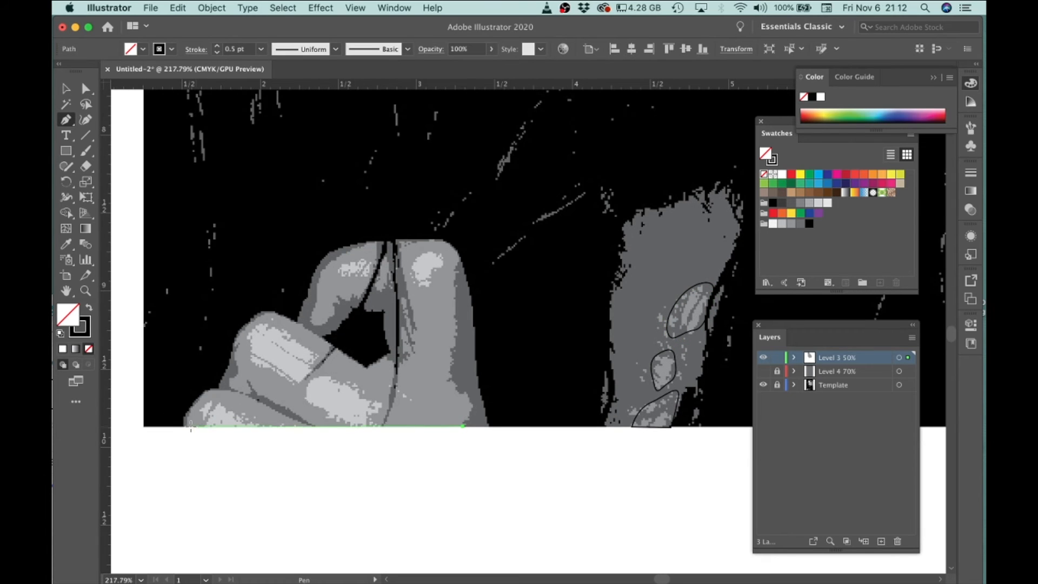
pyautogui.click(189, 426)
pyautogui.moveTo(190, 410); pyautogui.dragTo(216, 392)
pyautogui.moveTo(240, 393); pyautogui.dragTo(287, 410)
pyautogui.click(302, 422)
# Step: Continue the hand path back along the crease above the lowest finger and around the rounded knuckle of the next finger
pyautogui.moveTo(260, 396); pyautogui.dragTo(215, 367)
pyautogui.click(249, 381)
pyautogui.scroll(5, 245, 390)
pyautogui.moveTo(233, 358); pyautogui.dragTo(233, 347)
pyautogui.moveTo(229, 301); pyautogui.dragTo(230, 292)
pyautogui.moveTo(242, 272); pyautogui.dragTo(251, 264)
pyautogui.moveTo(280, 242); pyautogui.dragTo(287, 239)
pyautogui.click(321, 245)
# Step: Continue the path around the finger crease, below the dark gap and down and back up the slit beside the upright finger
pyautogui.click(416, 301)
pyautogui.click(367, 361)
pyautogui.click(420, 308)
pyautogui.click(485, 348)
pyautogui.click(522, 327)
pyautogui.click(533, 328)
pyautogui.click(536, 341)
pyautogui.click(515, 458)
pyautogui.moveTo(547, 369); pyautogui.dragTo(552, 355)
pyautogui.moveTo(564, 332); pyautogui.dragTo(565, 324)
pyautogui.moveTo(558, 306); pyautogui.dragTo(557, 296)
pyautogui.click(558, 276)
pyautogui.scroll(7, 554, 273)
pyautogui.moveTo(544, 377); pyautogui.dragTo(539, 364)
pyautogui.moveTo(523, 346); pyautogui.dragTo(520, 354)
pyautogui.moveTo(462, 392); pyautogui.dragTo(453, 389)
pyautogui.click(418, 383)
pyautogui.moveTo(442, 390); pyautogui.dragTo(406, 415)
pyautogui.moveTo(394, 441); pyautogui.dragTo(378, 443)
pyautogui.moveTo(367, 425); pyautogui.dragTo(378, 401)
pyautogui.moveTo(381, 360); pyautogui.dragTo(389, 347)
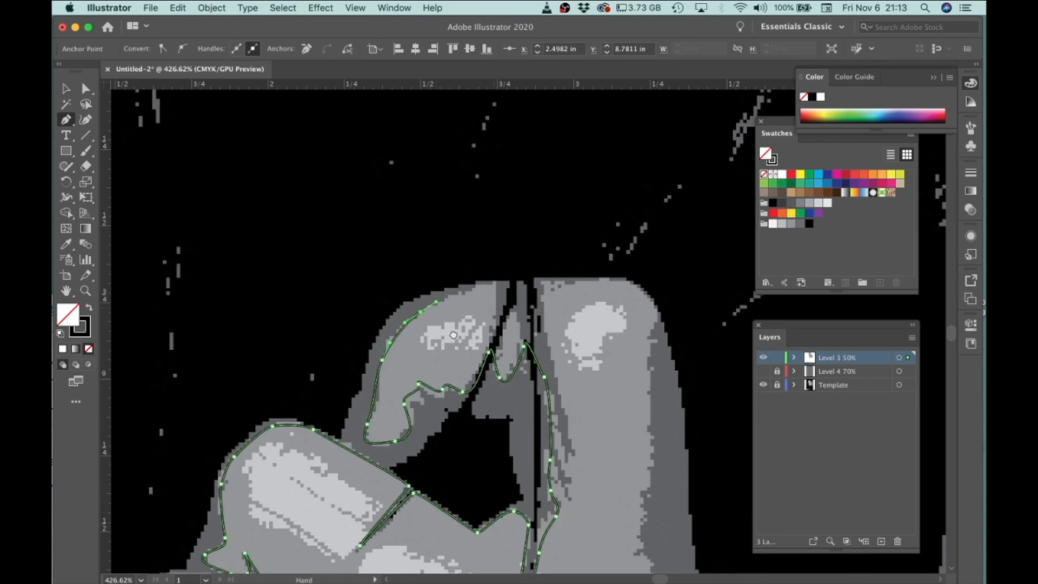
pyautogui.scroll(4, 388, 347)
pyautogui.click(385, 414)
pyautogui.moveTo(403, 384); pyautogui.dragTo(413, 385)
pyautogui.moveTo(414, 408); pyautogui.dragTo(416, 414)
pyautogui.moveTo(476, 459); pyautogui.dragTo(505, 235)
pyautogui.press('super+z')
pyautogui.press('super+z')
pyautogui.press('super+z')
pyautogui.press('super+z')
pyautogui.press('super+z')
pyautogui.press('super+z')
pyautogui.press('super+z')
pyautogui.press('super+z')
pyautogui.press('super+z')
pyautogui.press('super+z')
pyautogui.press('super+z')
pyautogui.press('super+z')
pyautogui.press('super+z')
pyautogui.press('super+z')
pyautogui.press('super+z')
pyautogui.press('super+z')
pyautogui.press('super+z')
pyautogui.press('super+z')
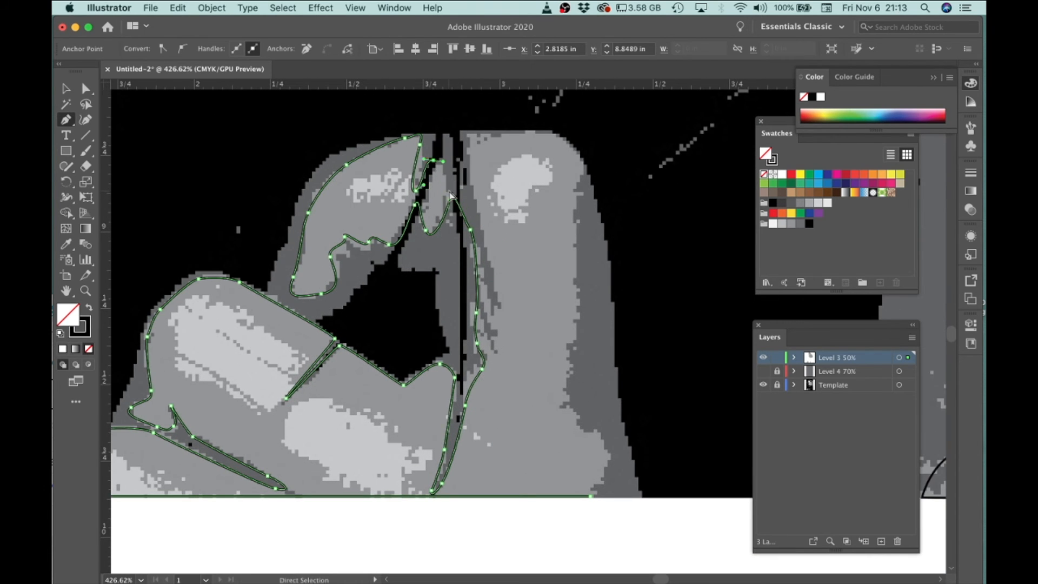
# Step: Continue the hand path up the jagged inner edge of the upright finger and over its rounded tip
pyautogui.moveTo(471, 299); pyautogui.dragTo(477, 299)
pyautogui.moveTo(481, 280); pyautogui.dragTo(479, 245)
pyautogui.click(479, 232)
pyautogui.click(468, 138)
pyautogui.moveTo(539, 131); pyautogui.dragTo(550, 134)
pyautogui.moveTo(569, 146); pyautogui.dragTo(574, 153)
# Step: Trace down the outer edge of the upright finger and close the hand path at its starting anchor
pyautogui.moveTo(577, 184); pyautogui.dragTo(573, 193)
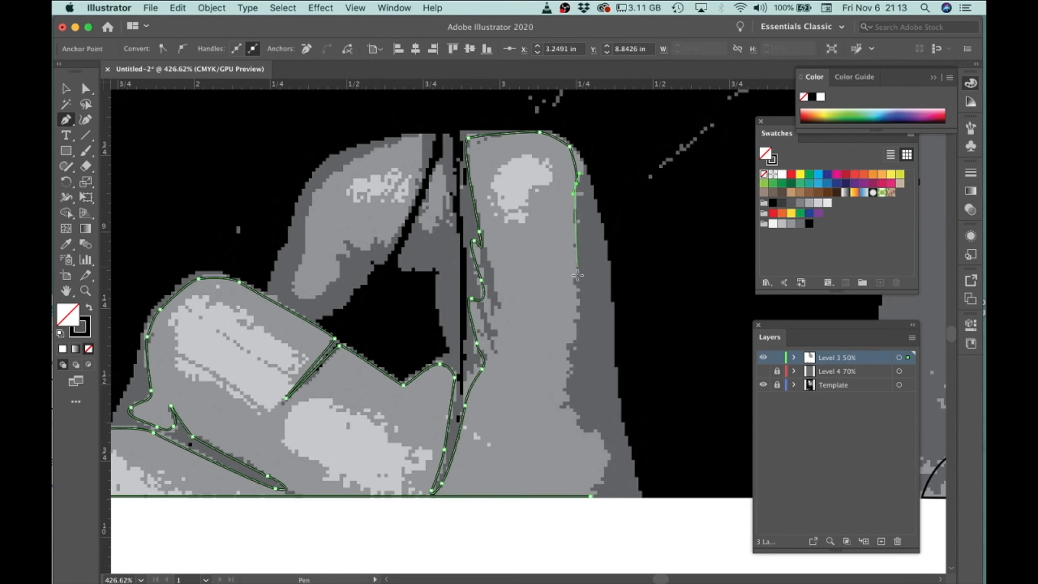
pyautogui.moveTo(567, 371); pyautogui.dragTo(569, 391)
pyautogui.moveTo(579, 417); pyautogui.dragTo(588, 424)
pyautogui.moveTo(600, 432); pyautogui.dragTo(609, 469)
pyautogui.click(590, 496)
# Step: Trace the narrow grey sliver between the hair strands above the hand's gap as a closed path
pyautogui.click(437, 164)
pyautogui.moveTo(419, 213)
pyautogui.mouseDown()
pyautogui.moveTo(420, 224)
pyautogui.moveTo(439, 220)
pyautogui.moveTo(413, 205)
pyautogui.mouseUp()
pyautogui.click(437, 165)
# Step: Trace the grey area of the curled fingertip beside the hair strands as a closed path
pyautogui.click(419, 135)
pyautogui.moveTo(388, 246); pyautogui.dragTo(382, 243)
pyautogui.moveTo(361, 253); pyautogui.dragTo(350, 243)
pyautogui.moveTo(317, 299); pyautogui.dragTo(303, 299)
pyautogui.moveTo(309, 235); pyautogui.dragTo(309, 218)
pyautogui.moveTo(328, 181); pyautogui.dragTo(349, 161)
pyautogui.moveTo(419, 135); pyautogui.dragTo(431, 135)
# Step: Select the fingertip, sliver and main hand shapes, fill them with the 50% grey swatch and remove their stroke
pyautogui.press('v')
pyautogui.keyDown('shift'); pyautogui.click(444, 198); pyautogui.keyUp('shift')
pyautogui.keyDown('shift'); pyautogui.click(479, 234); pyautogui.keyUp('shift')
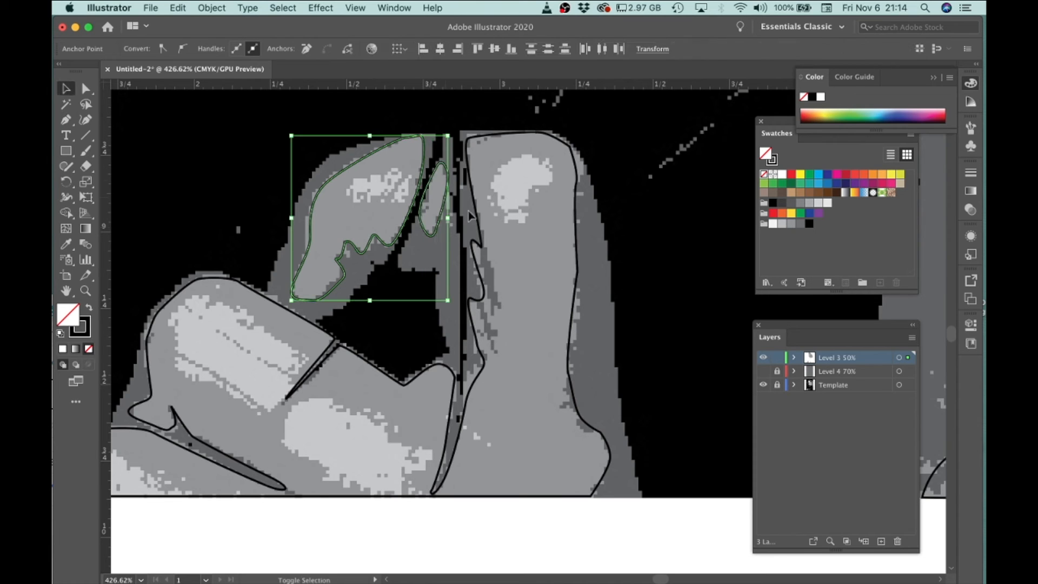
pyautogui.scroll(-3, 456, 311)
pyautogui.click(792, 223)
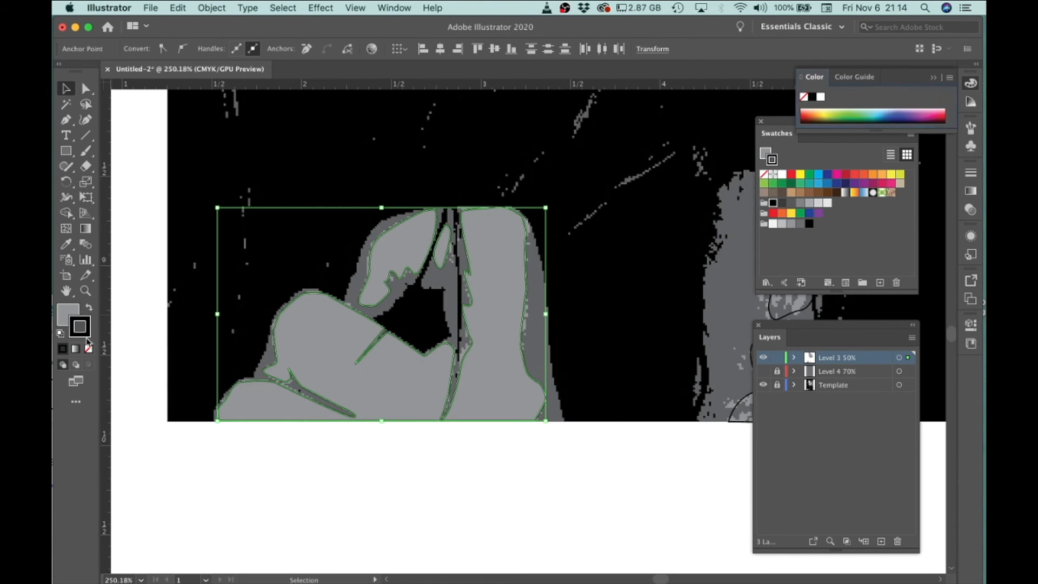
pyautogui.click(86, 332)
pyautogui.click(89, 348)
# Step: Fill the three chest patches with the 50% grey swatch and no stroke, and make the Level 4 70% layer visible
pyautogui.scroll(-3, 194, 257)
pyautogui.click(546, 280)
pyautogui.keyDown('shift'); pyautogui.click(534, 316); pyautogui.keyUp('shift')
pyautogui.keyDown('shift'); pyautogui.click(531, 343); pyautogui.keyUp('shift')
pyautogui.click(791, 223)
pyautogui.hotkey('shift', 'x')
pyautogui.click(515, 401)
pyautogui.moveTo(543, 373)
pyautogui.mouseDown()
pyautogui.moveTo(496, 332)
pyautogui.moveTo(533, 349)
pyautogui.moveTo(465, 391)
pyautogui.mouseUp()
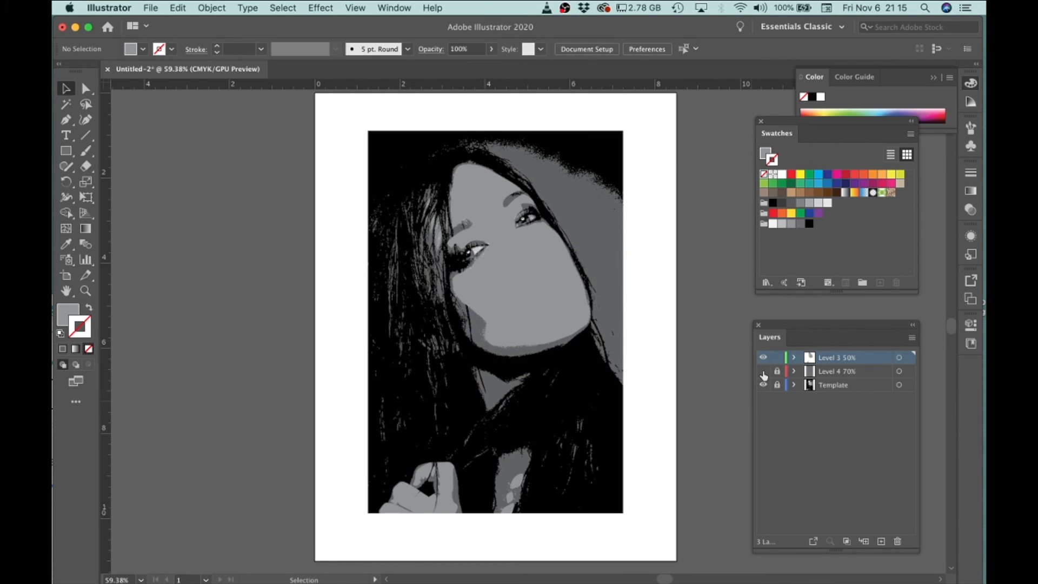
pyautogui.click(763, 372)
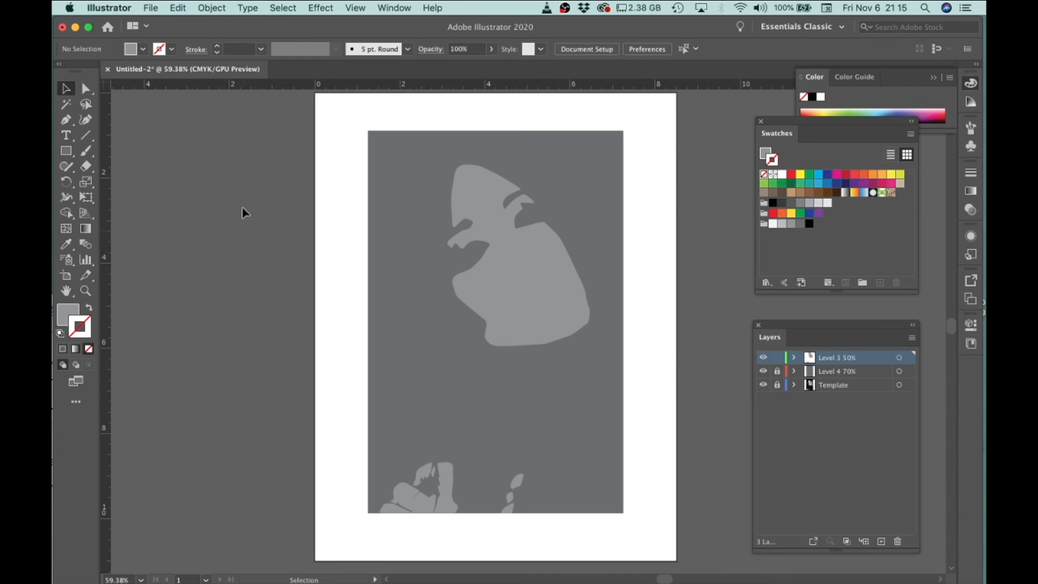
# Step: Save the document under a new name made of the author's surname followed by _VCD1000_Project03-1
pyautogui.click(160, 8)
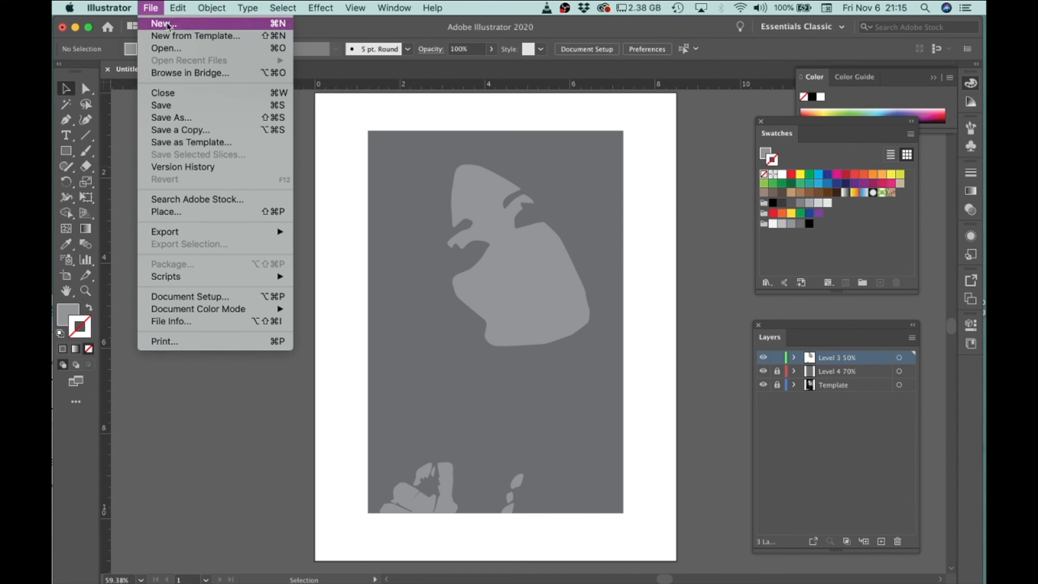
pyautogui.click(174, 117)
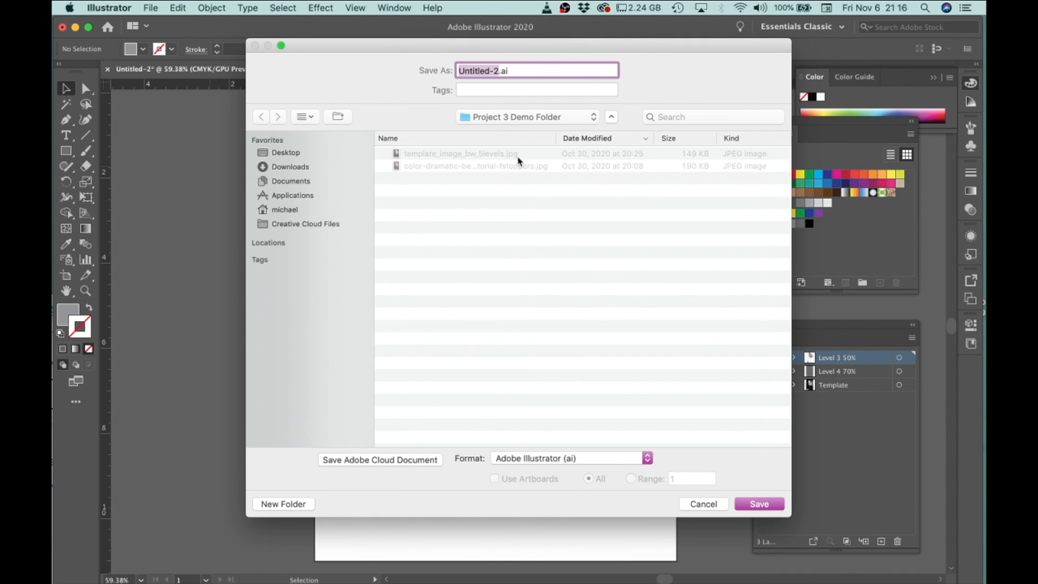
pyautogui.write('Kodka')
pyautogui.press('BackSpace')
pyautogui.press('BackSpace')
pyautogui.write('ysz_VCD1000_')
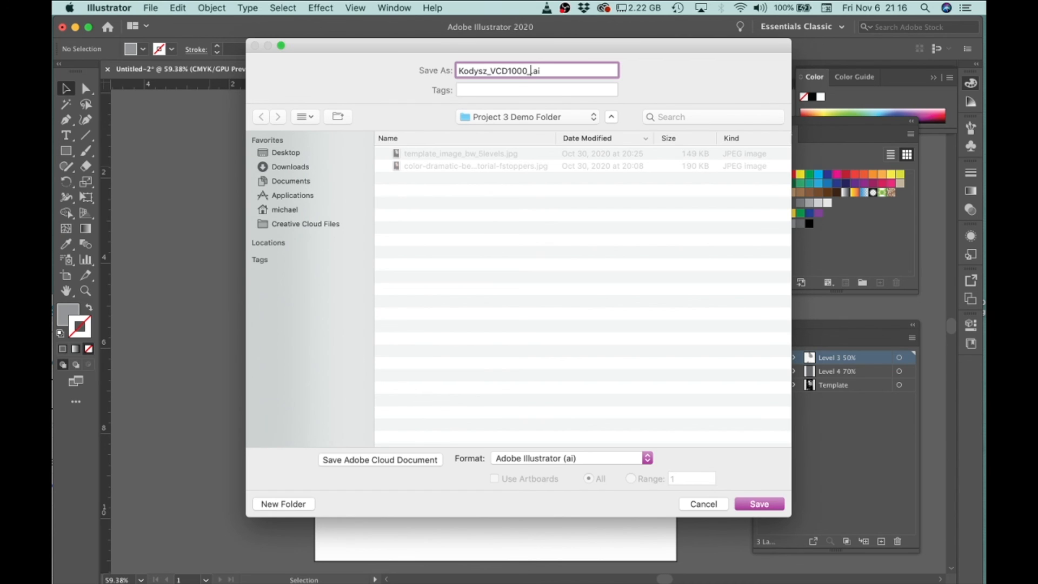
pyautogui.write('Poj')
pyautogui.press('BackSpace')
pyautogui.press('BackSpace')
pyautogui.write('roject03-1')
# Step: Choose the Illustrator EPS format with Use Artboards and save the file with the Illustrator 2020 EPS options
pyautogui.click(550, 459)
pyautogui.click(552, 470)
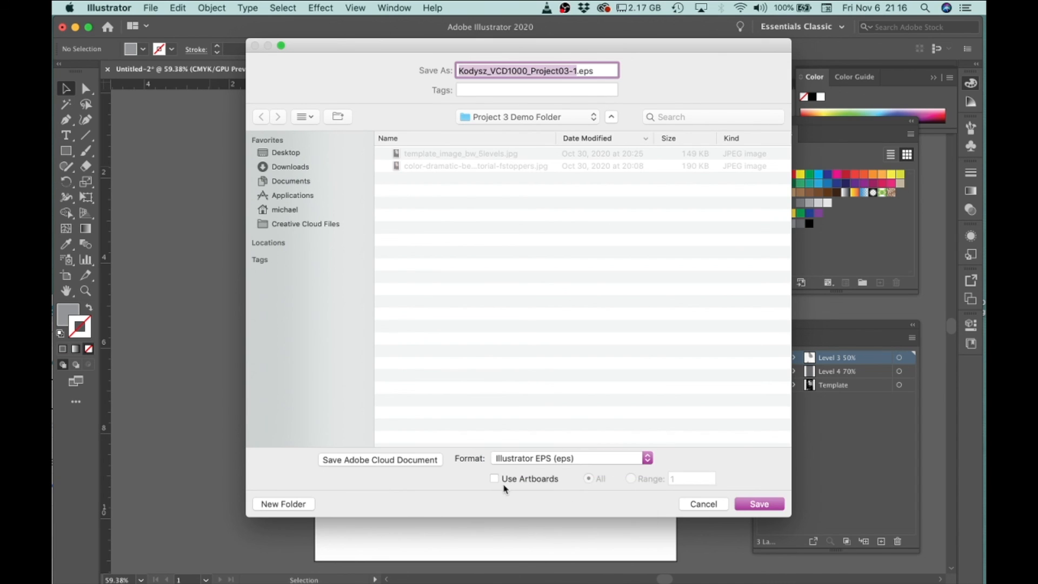
pyautogui.click(494, 479)
pyautogui.click(759, 504)
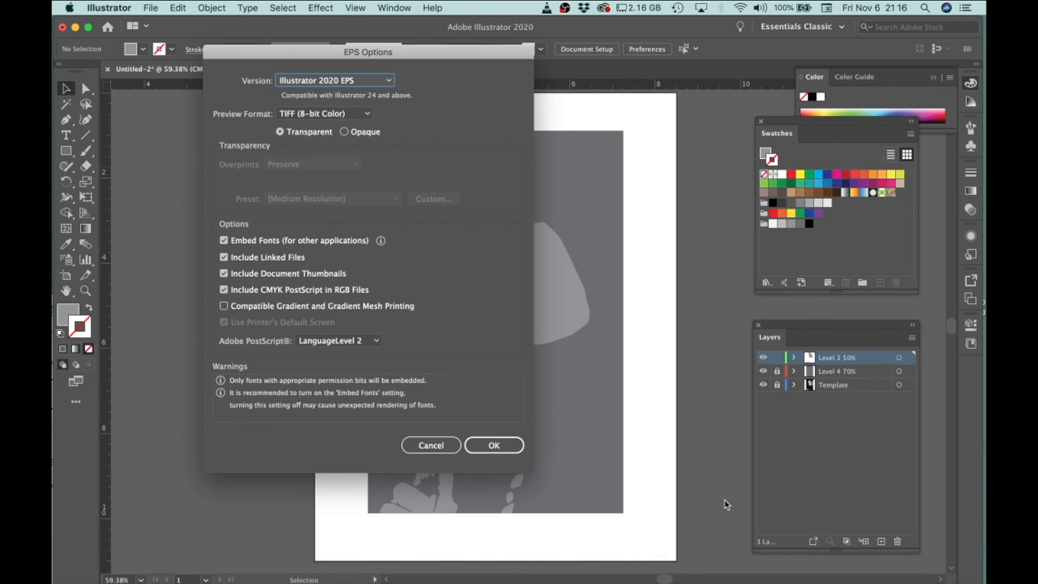
pyautogui.click(486, 447)
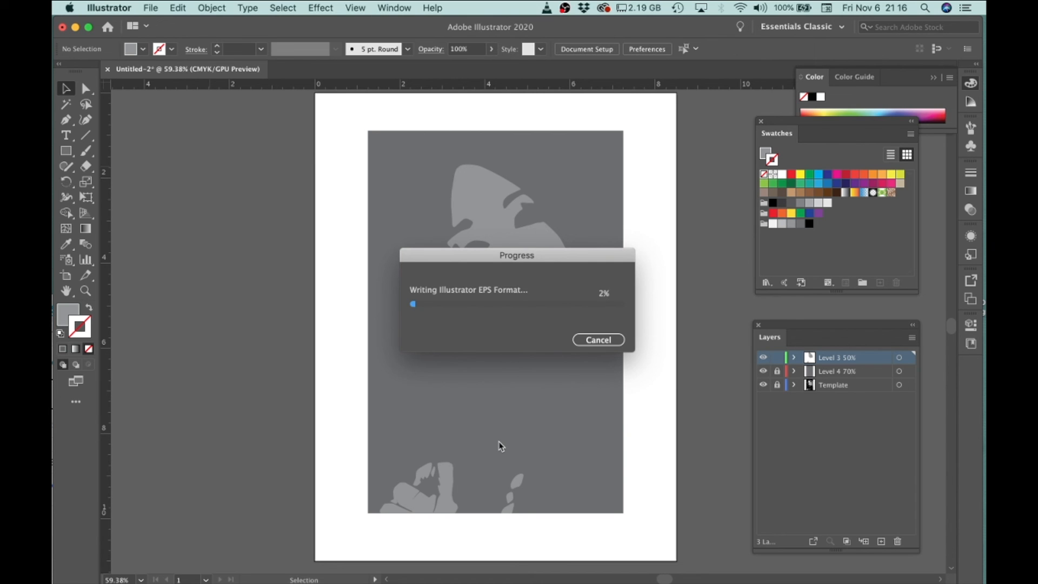